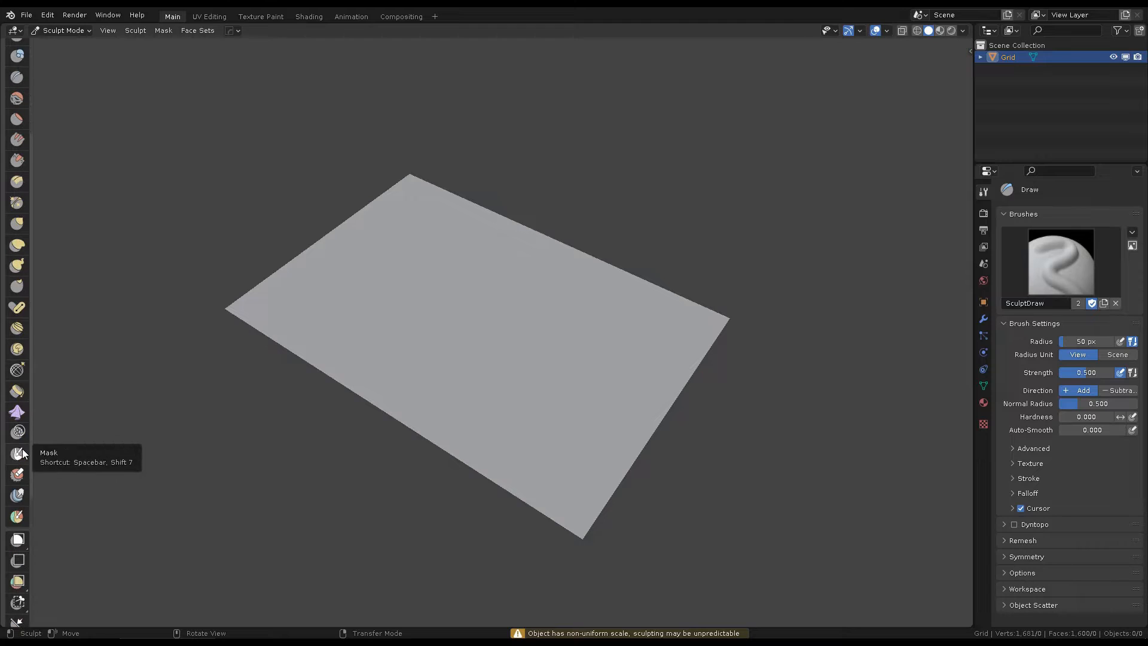
Step: Choose the Cloth sculpt brush, and apply the grid's object transform in Object Mode to clear its non-uniform scale
{"action": "left_click", "coordinate": [17, 412]}
{"action": "middle_click_drag", "start_coordinate": [470, 416], "coordinate": [678, 330]}
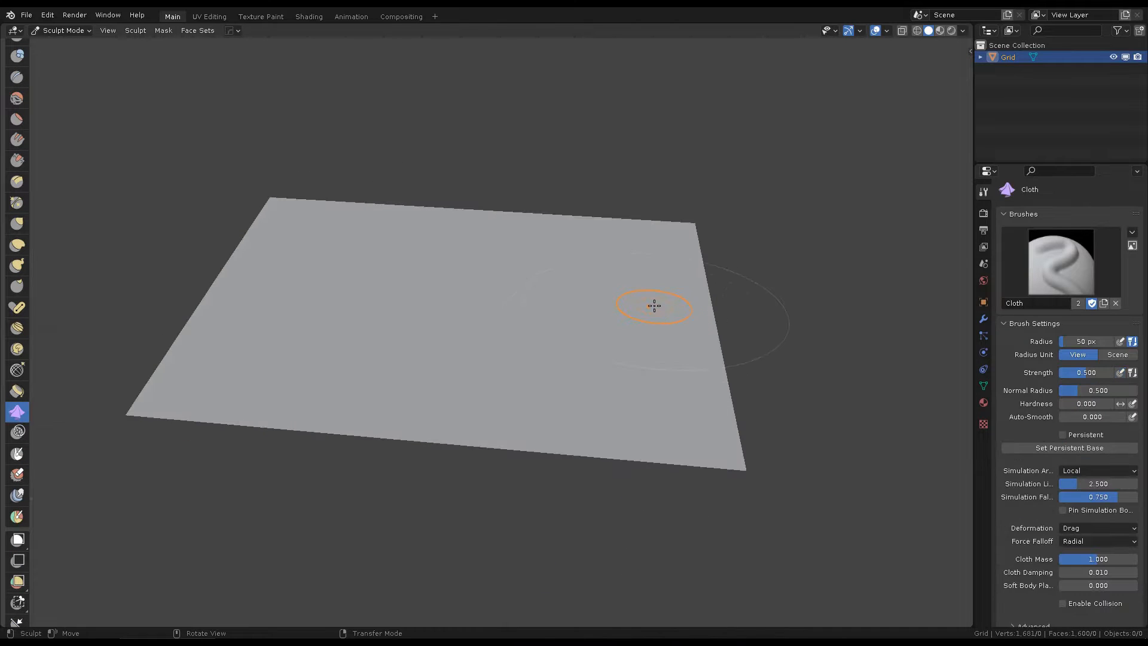
{"action": "key", "text": "ctrl+Tab"}
{"action": "left_click", "coordinate": [565, 307]}
{"action": "key", "text": "ctrl+a"}
{"action": "left_click", "coordinate": [600, 335]}
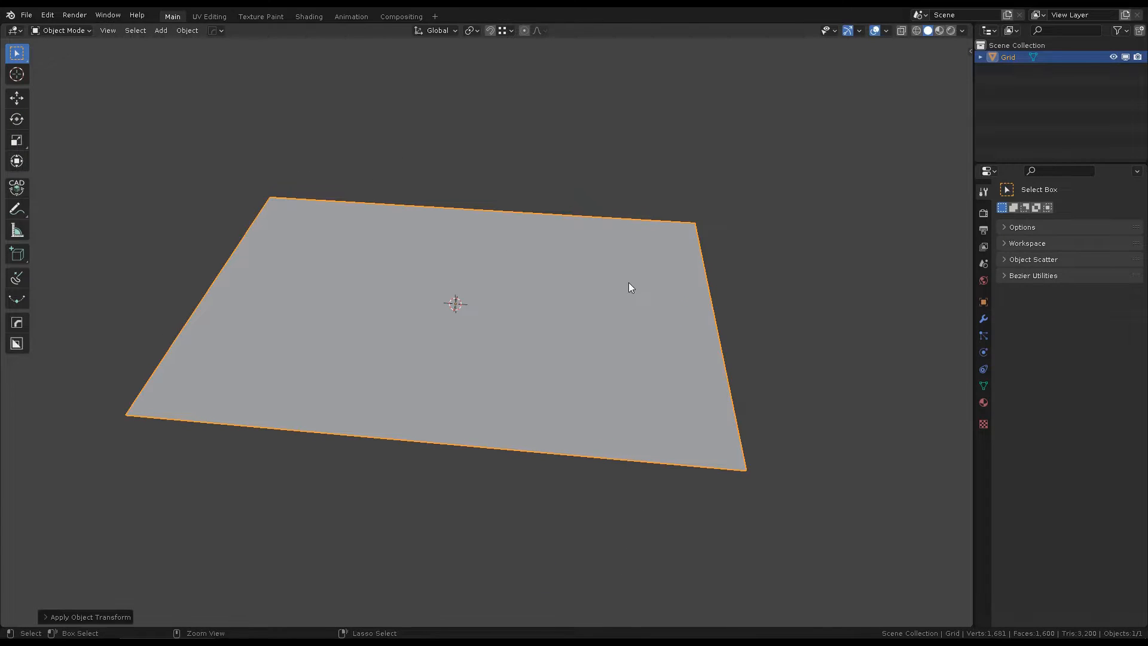
Step: Return to Sculpt Mode and sculpt soft wrinkles across the grid with the Cloth brush at a 198 px radius
{"action": "key", "text": "ctrl+Tab"}
{"action": "left_click", "coordinate": [639, 320]}
{"action": "mouse_move", "coordinate": [564, 298]}
{"action": "middle_mouse_down"}
{"action": "mouse_move", "coordinate": [536, 313]}
{"action": "mouse_move", "coordinate": [522, 277]}
{"action": "mouse_move", "coordinate": [464, 307]}
{"action": "mouse_move", "coordinate": [490, 302]}
{"action": "mouse_move", "coordinate": [418, 365]}
{"action": "mouse_move", "coordinate": [538, 289]}
{"action": "middle_mouse_up"}
{"action": "left_click", "coordinate": [651, 317]}
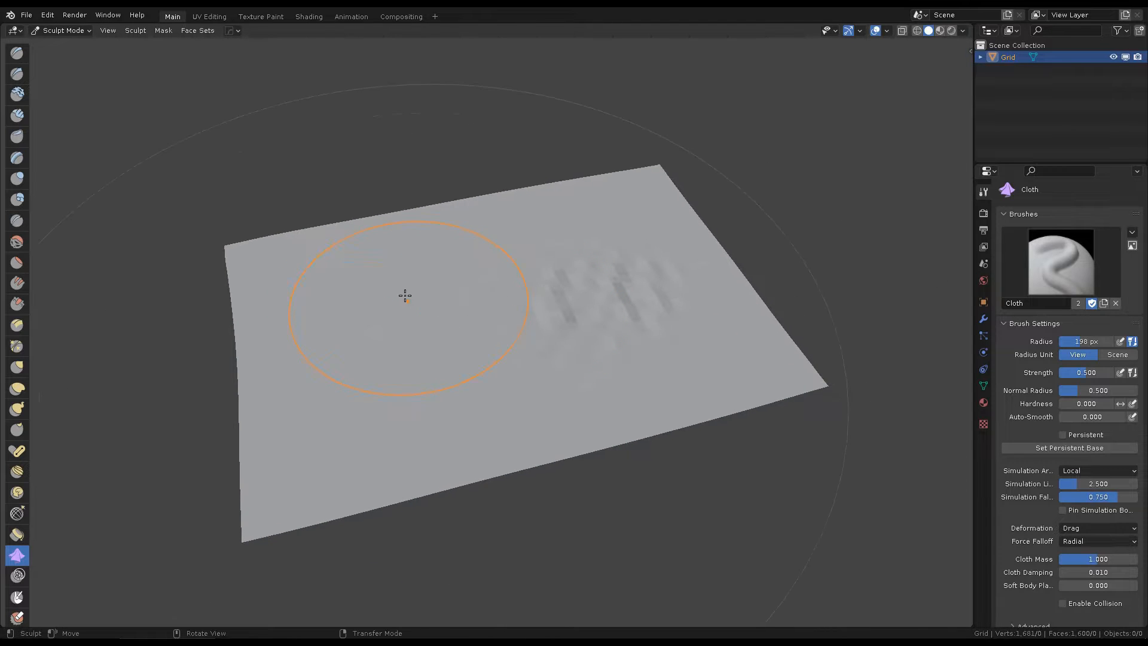
{"action": "mouse_move", "coordinate": [347, 351]}
{"action": "left_mouse_down"}
{"action": "mouse_move", "coordinate": [340, 359]}
{"action": "mouse_move", "coordinate": [508, 287]}
{"action": "left_mouse_up"}
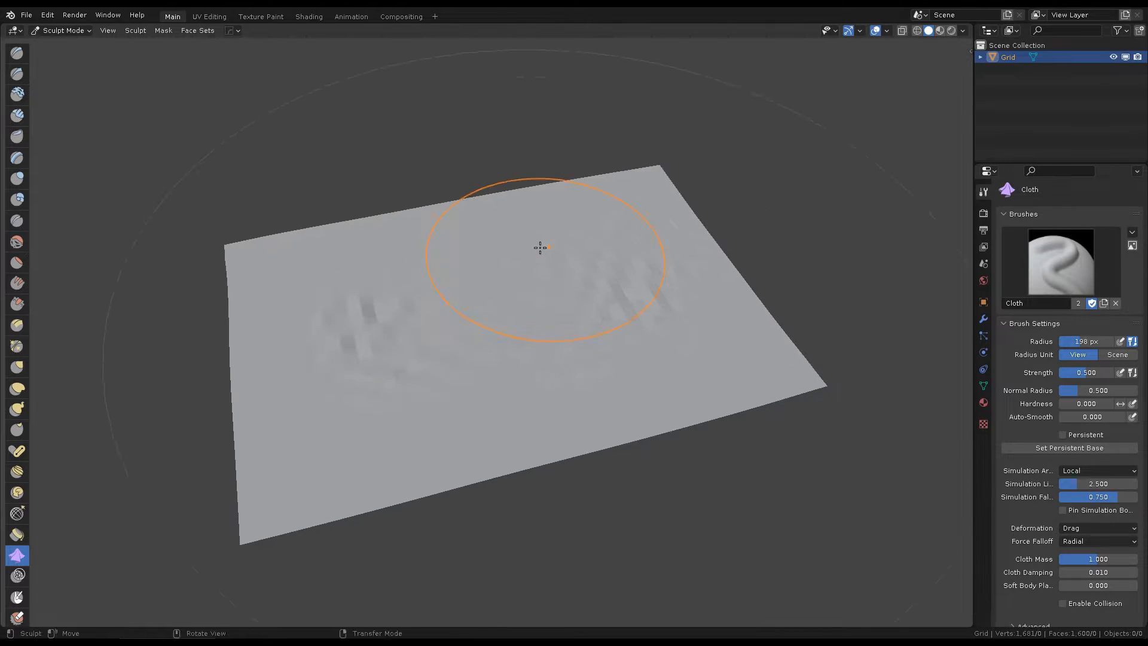
{"action": "mouse_move", "coordinate": [491, 211]}
{"action": "middle_mouse_down"}
{"action": "mouse_move", "coordinate": [521, 261]}
{"action": "mouse_move", "coordinate": [466, 289]}
{"action": "mouse_move", "coordinate": [475, 311]}
{"action": "middle_mouse_up"}
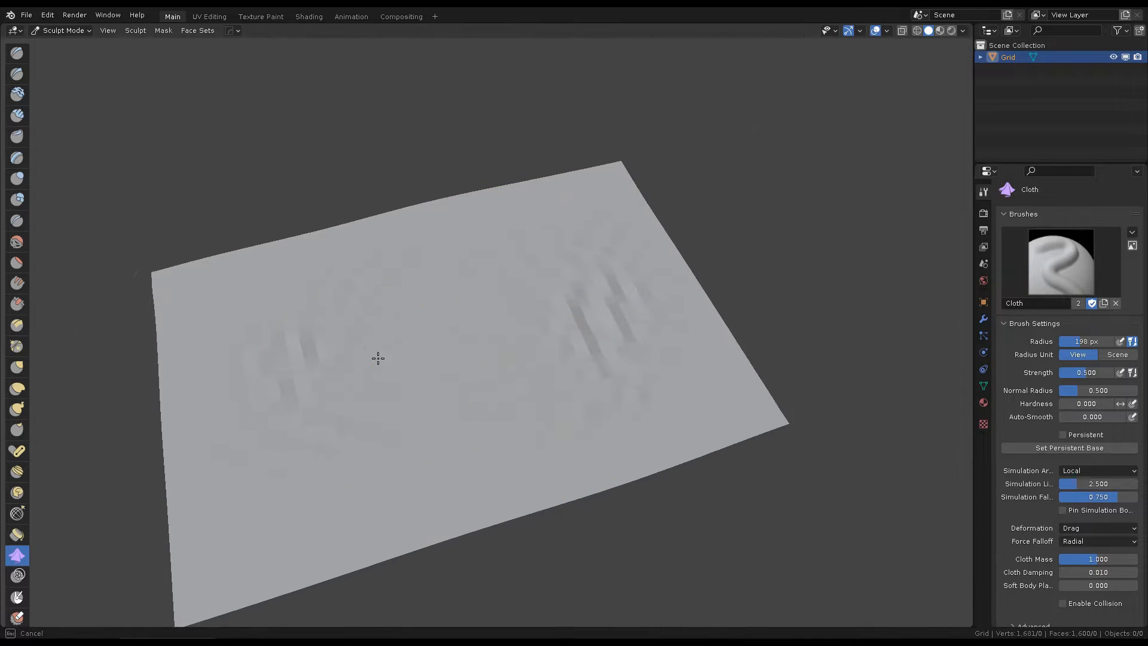
{"action": "left_click_drag", "start_coordinate": [378, 358], "coordinate": [352, 357]}
{"action": "middle_click_drag", "start_coordinate": [351, 356], "coordinate": [441, 319]}
Step: Apply Auto Smooth shading to the grid and sculpt more cloth folds across its surface
{"action": "key", "text": "q"}
{"action": "mouse_move", "coordinate": [447, 462]}
{"action": "left_click", "coordinate": [512, 496]}
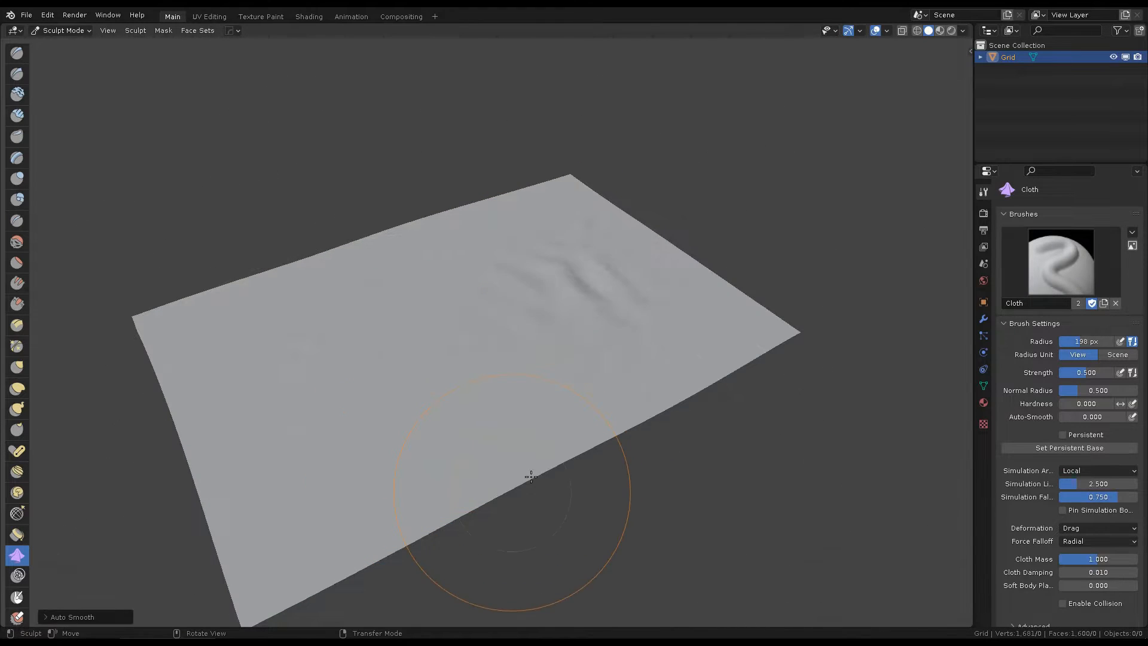
{"action": "mouse_move", "coordinate": [531, 477]}
{"action": "middle_mouse_down"}
{"action": "mouse_move", "coordinate": [538, 308]}
{"action": "mouse_move", "coordinate": [583, 323]}
{"action": "mouse_move", "coordinate": [676, 318]}
{"action": "middle_mouse_up"}
{"action": "mouse_move", "coordinate": [666, 242]}
{"action": "middle_mouse_down"}
{"action": "mouse_move", "coordinate": [557, 254]}
{"action": "mouse_move", "coordinate": [591, 312]}
{"action": "mouse_move", "coordinate": [522, 357]}
{"action": "mouse_move", "coordinate": [546, 336]}
{"action": "mouse_move", "coordinate": [554, 342]}
{"action": "middle_mouse_up"}
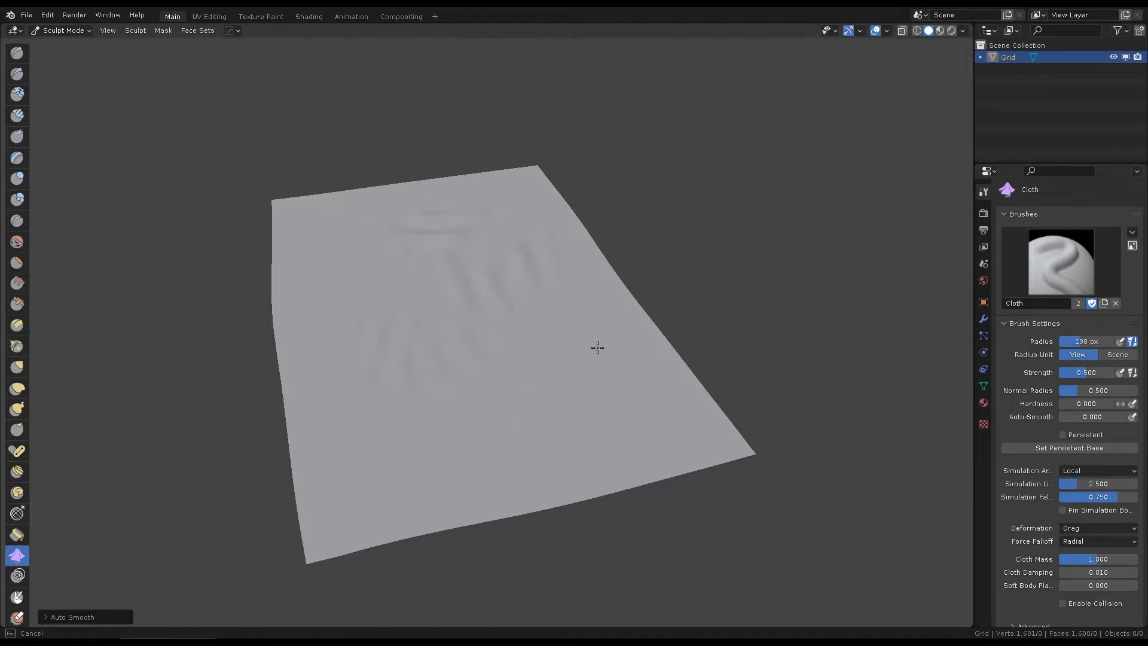
{"action": "mouse_move", "coordinate": [501, 377]}
{"action": "middle_mouse_down"}
{"action": "mouse_move", "coordinate": [564, 307]}
{"action": "mouse_move", "coordinate": [613, 321]}
{"action": "mouse_move", "coordinate": [541, 305]}
{"action": "mouse_move", "coordinate": [613, 302]}
{"action": "middle_mouse_up"}
Step: Switch the grid to Object Mode and set its Auto Smooth angle to 179°
{"action": "key", "text": "ctrl+Tab"}
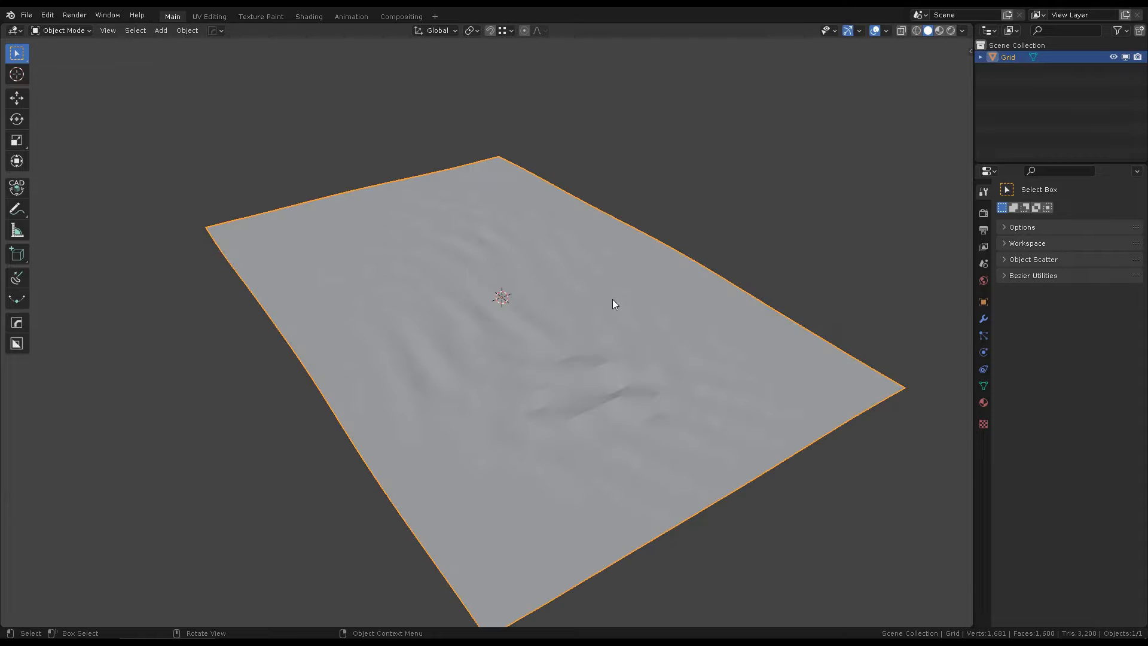
{"action": "left_click", "coordinate": [983, 385]}
{"action": "left_click", "coordinate": [1022, 328]}
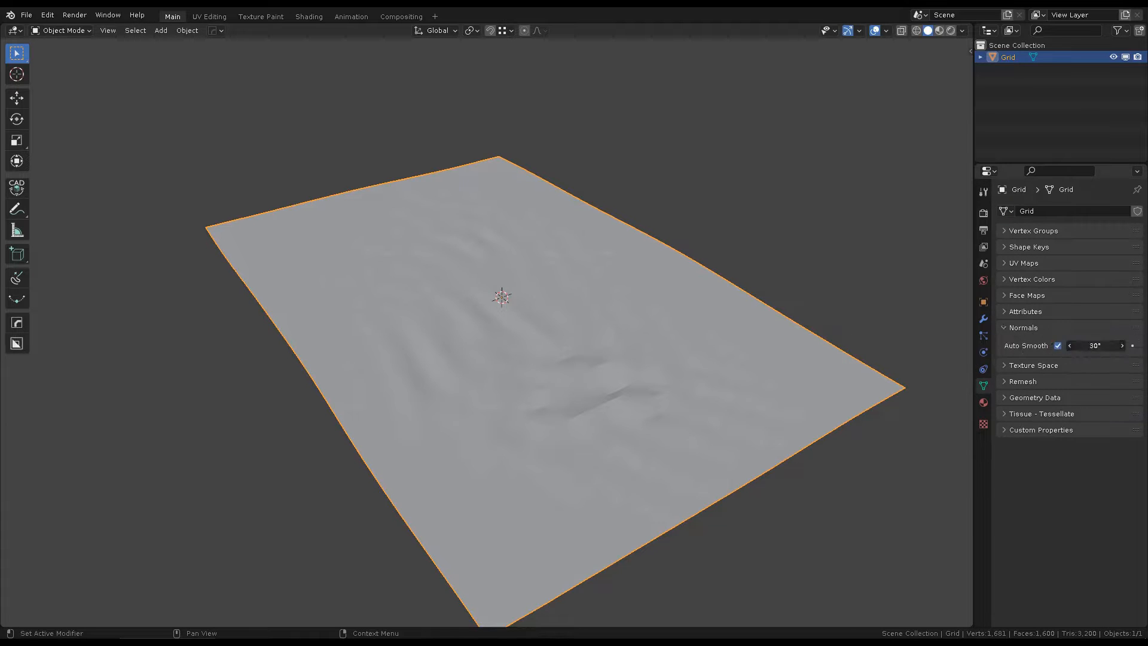
{"action": "scroll", "coordinate": [718, 213], "scroll_direction": "down", "scroll_amount": 2}
{"action": "left_click", "coordinate": [719, 213]}
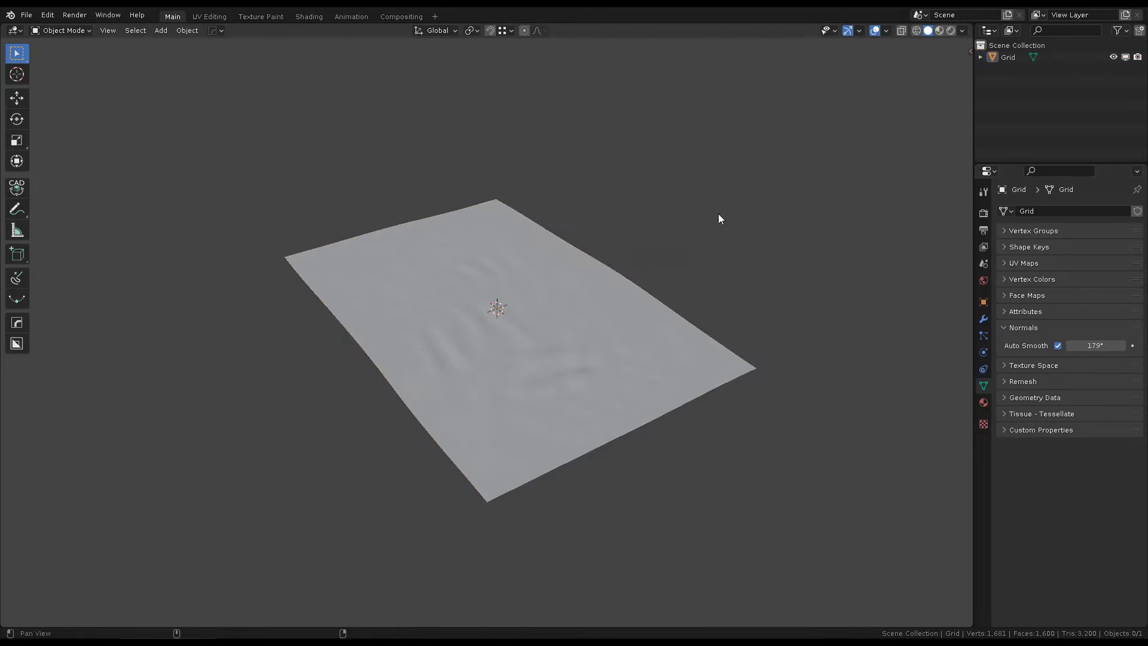
{"action": "scroll", "coordinate": [705, 243], "scroll_direction": "up", "scroll_amount": 2}
{"action": "middle_click_drag", "start_coordinate": [719, 214], "coordinate": [694, 277]}
Step: Add a hair particle system to the grid and set the hair length to 0.06 m
{"action": "left_click", "coordinate": [694, 278]}
{"action": "left_click", "coordinate": [983, 335]}
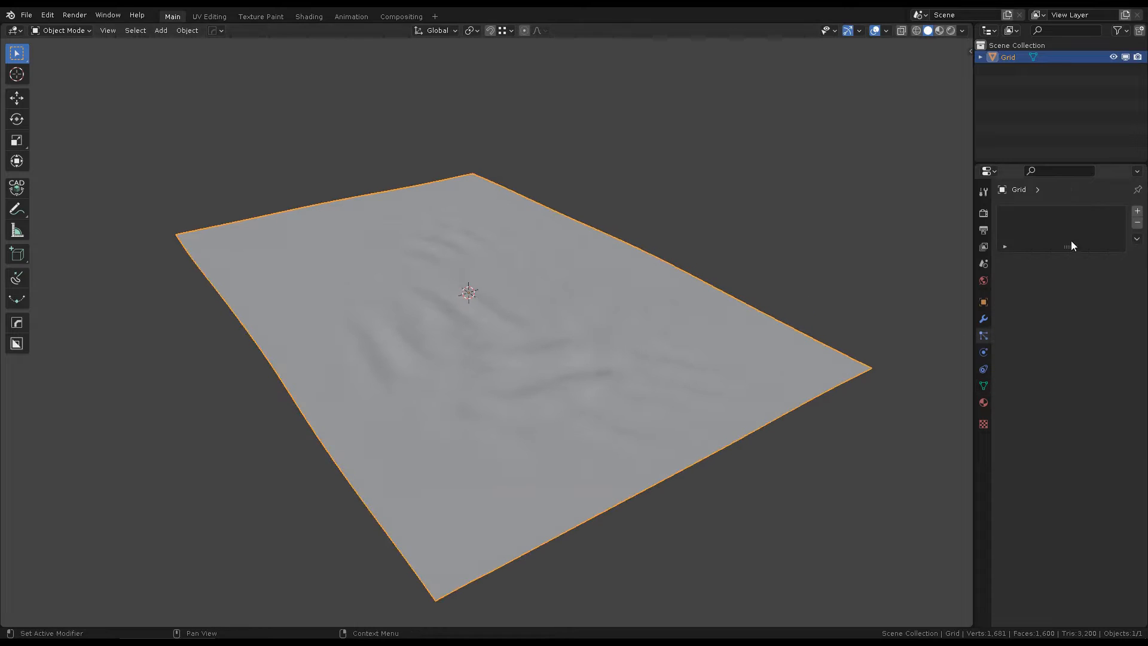
{"action": "left_click", "coordinate": [1136, 213]}
{"action": "left_click", "coordinate": [1084, 277]}
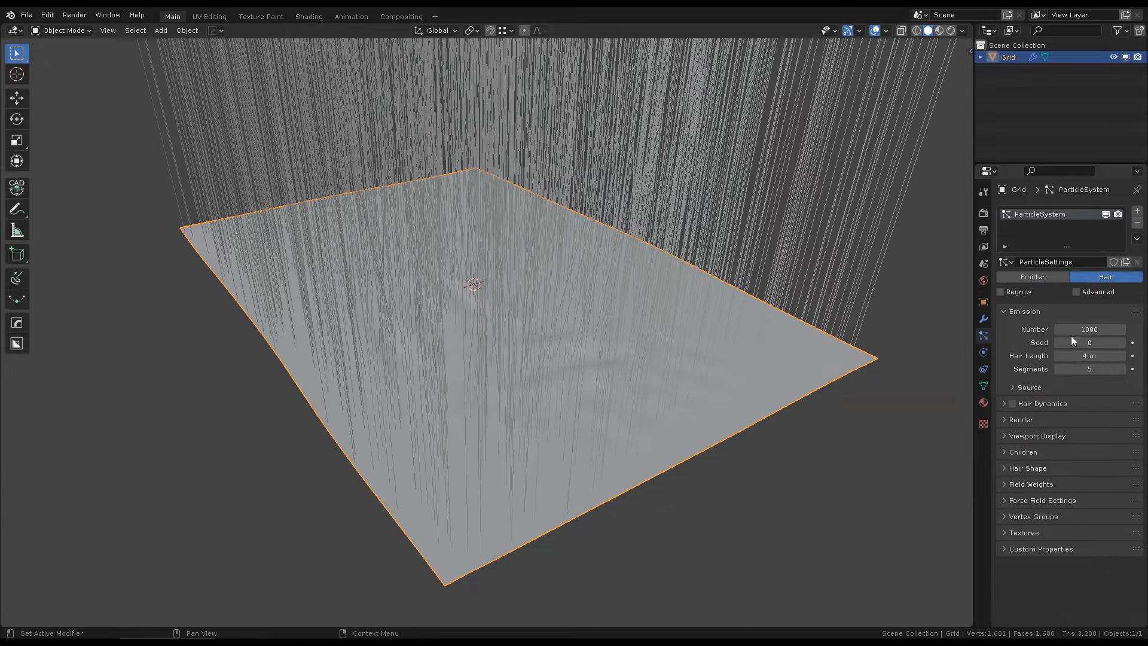
{"action": "left_click_drag", "start_coordinate": [1089, 356], "coordinate": [1051, 356]}
{"action": "middle_click_drag", "start_coordinate": [718, 299], "coordinate": [956, 360]}
{"action": "scroll", "coordinate": [586, 281], "scroll_direction": "up", "scroll_amount": 1}
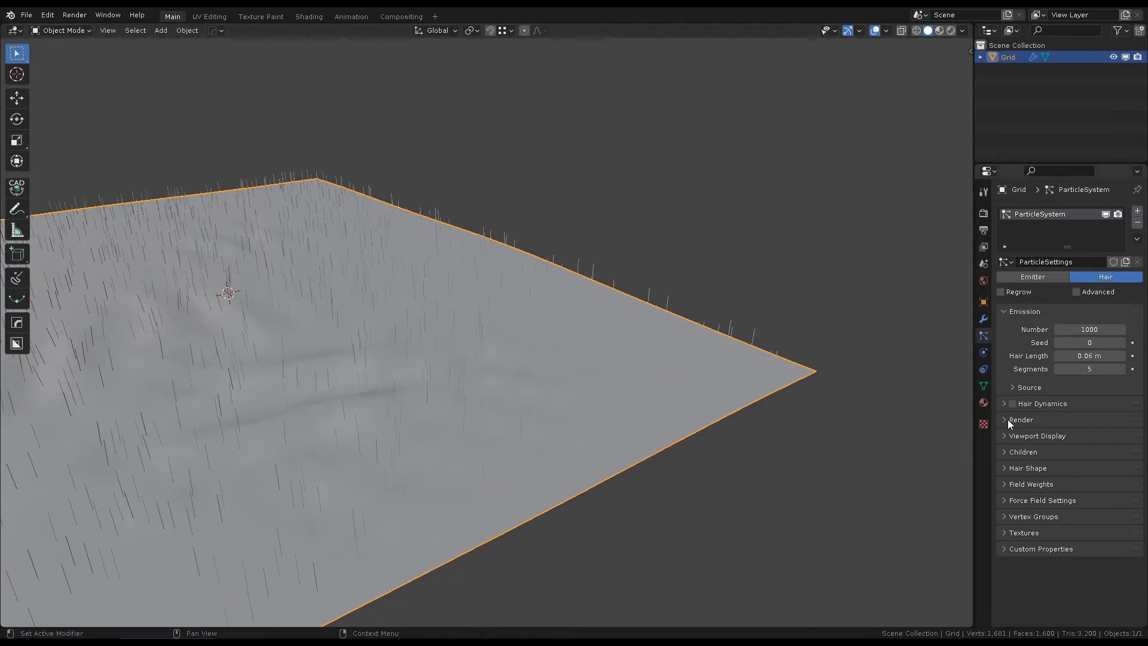
Step: Enable interpolated children for the hair particles and set their parting to 0.340
{"action": "left_click", "coordinate": [1004, 452]}
{"action": "left_click", "coordinate": [1113, 470]}
{"action": "middle_click_drag", "start_coordinate": [753, 270], "coordinate": [817, 300]}
{"action": "scroll", "coordinate": [1040, 455], "scroll_direction": "down", "scroll_amount": 4}
{"action": "left_click", "coordinate": [1029, 495]}
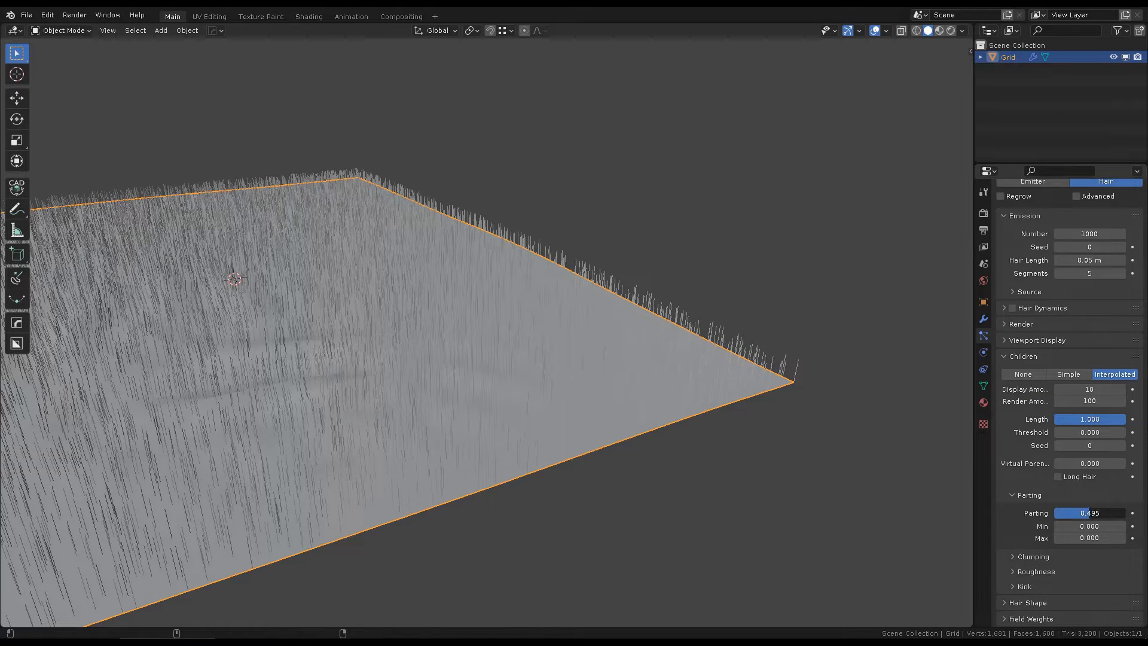
{"action": "left_click_drag", "start_coordinate": [1081, 513], "coordinate": [1078, 513]}
{"action": "middle_click_drag", "start_coordinate": [615, 338], "coordinate": [656, 383]}
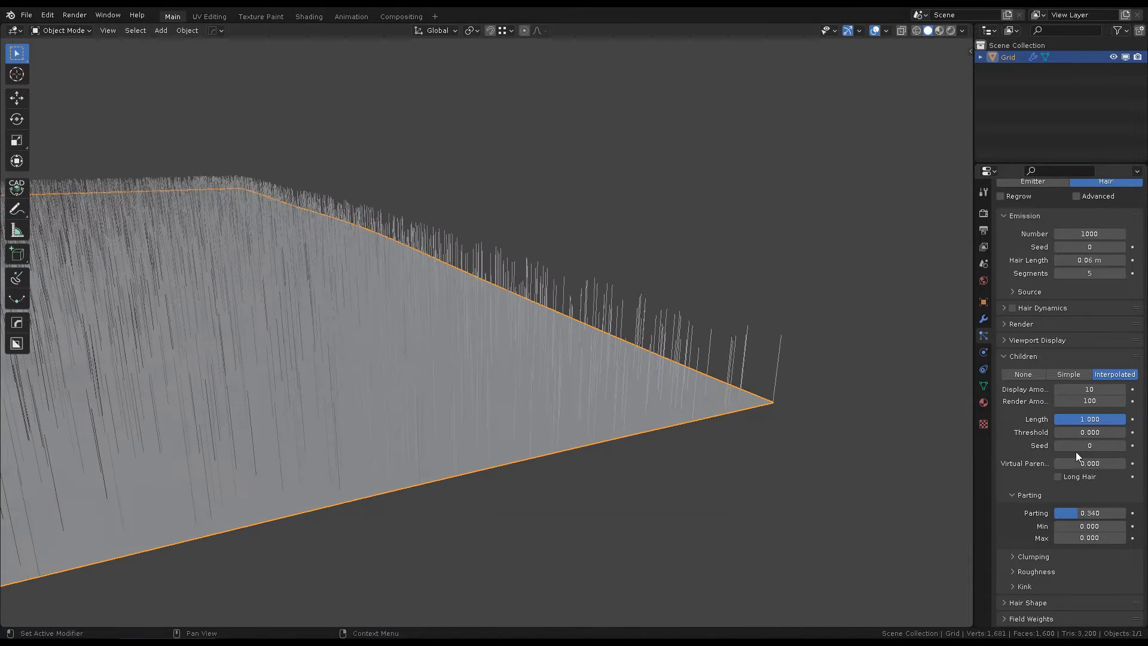
Step: Set the child hairs' random roughness to 0.05 and reduce it to 0.030
{"action": "left_click", "coordinate": [1025, 340]}
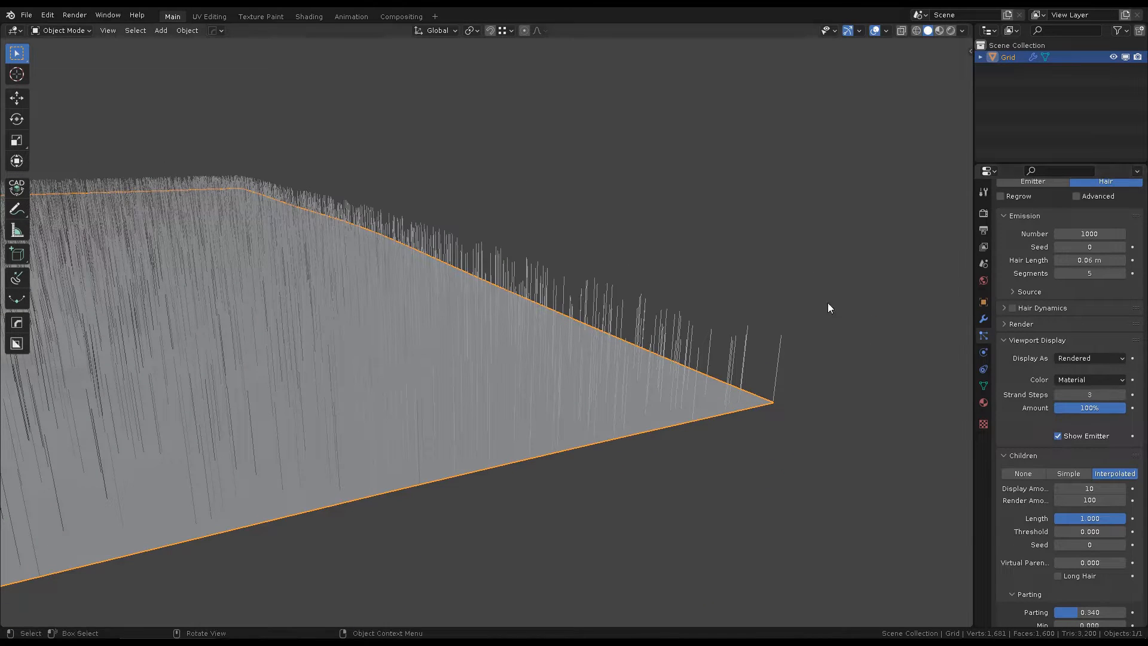
{"action": "left_click", "coordinate": [1013, 340]}
{"action": "scroll", "coordinate": [1101, 433], "scroll_direction": "down", "scroll_amount": 3}
{"action": "left_click", "coordinate": [1056, 492]}
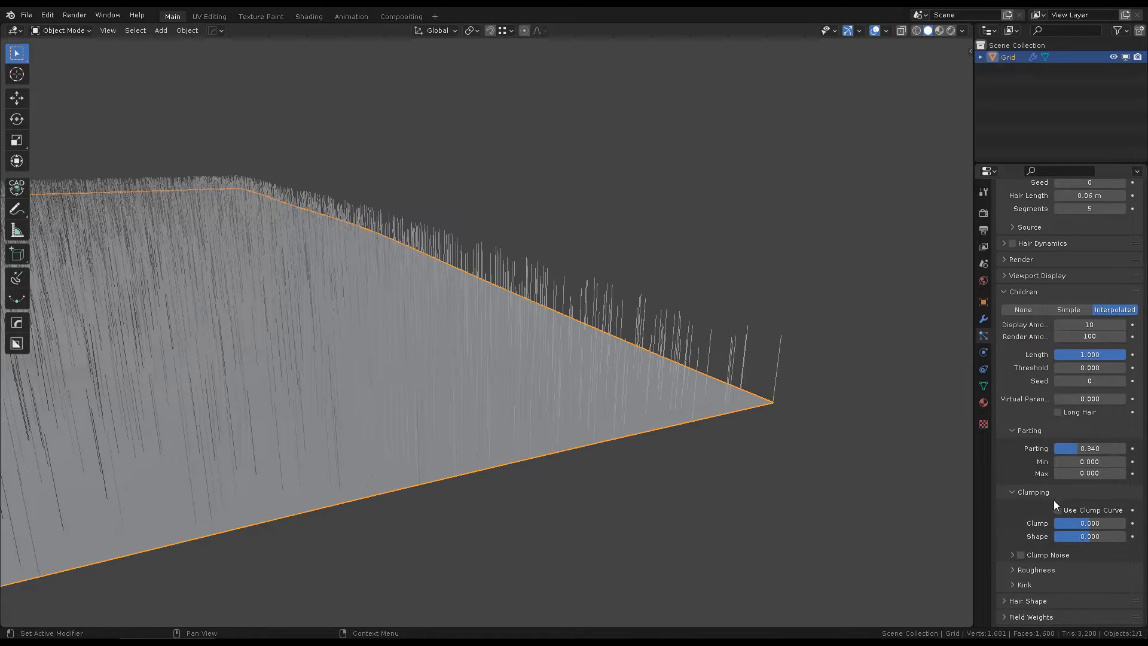
{"action": "left_click", "coordinate": [1043, 492]}
{"action": "left_click", "coordinate": [1037, 509]}
{"action": "left_click", "coordinate": [1090, 588]}
{"action": "type", "text": "0.0"}
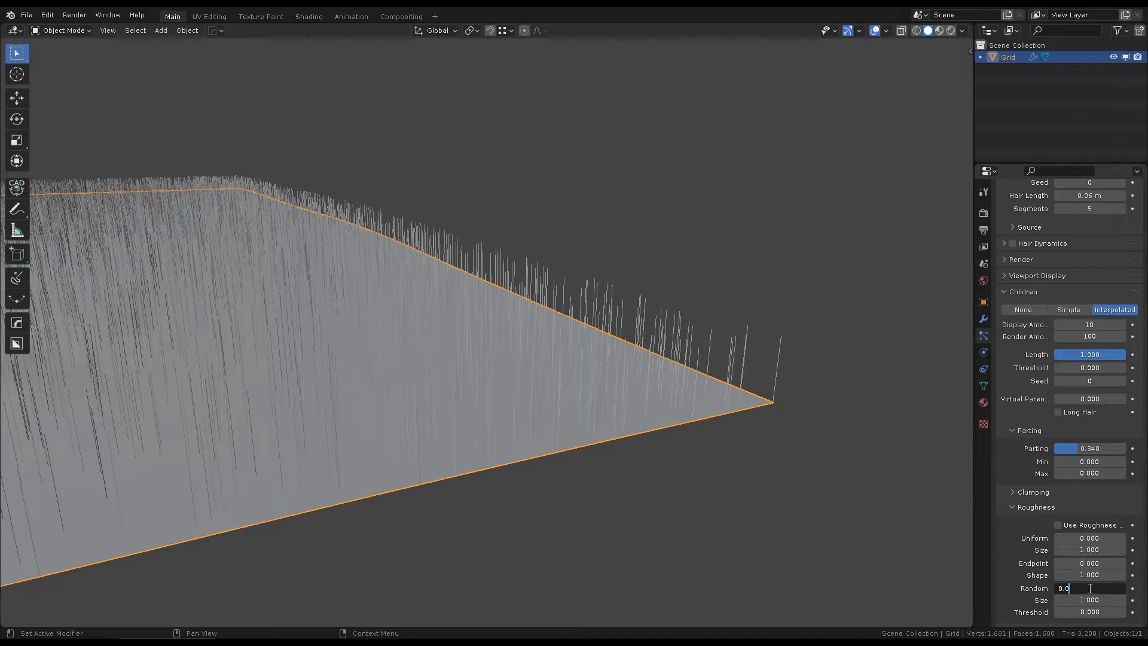
{"action": "type", "text": "5"}
{"action": "key", "text": "Return"}
{"action": "middle_click_drag", "start_coordinate": [612, 426], "coordinate": [964, 454]}
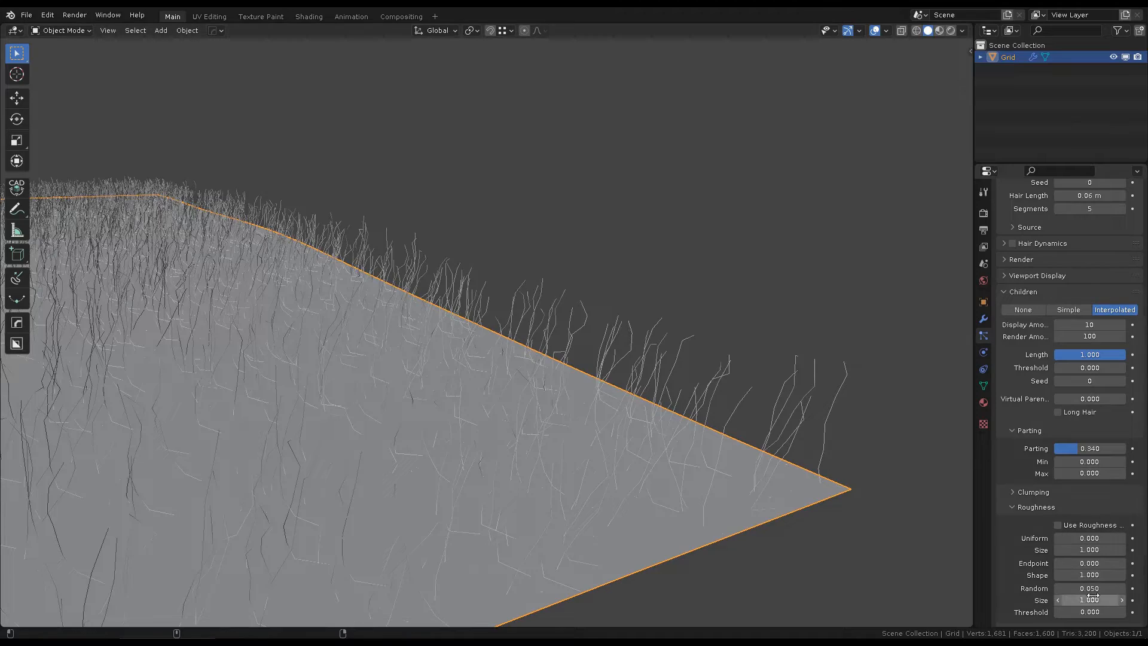
{"action": "left_click_drag", "start_coordinate": [1092, 589], "coordinate": [1062, 588]}
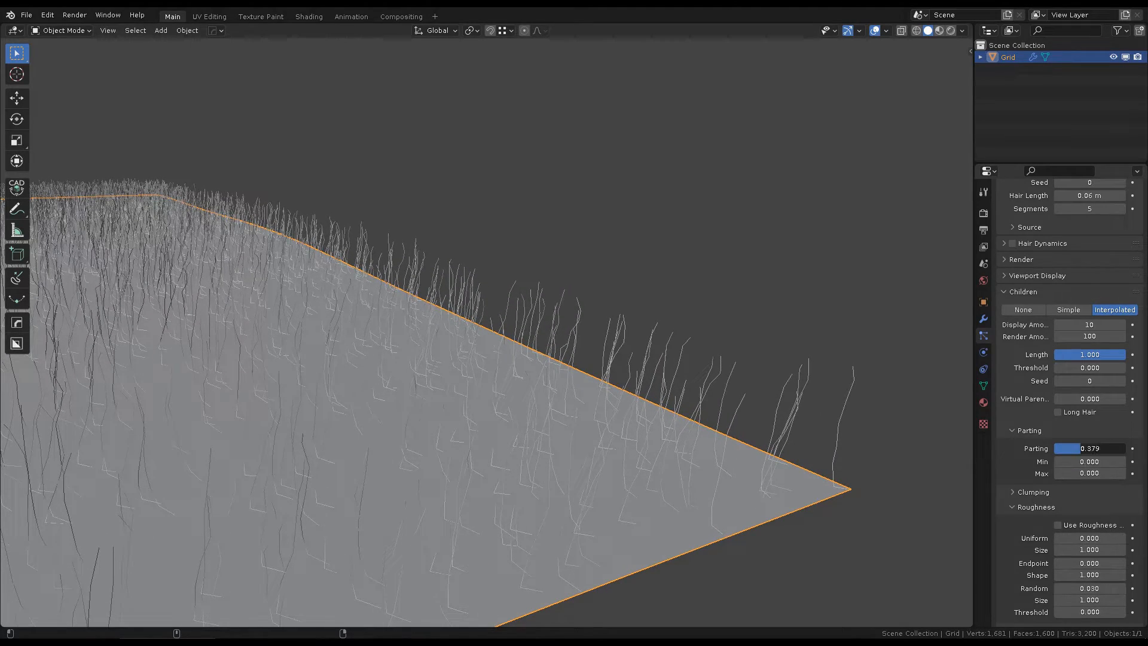
Step: Set the child hairs' parting to 0.270, clump to 0.205 and clump shape to 0.442
{"action": "left_click", "coordinate": [1037, 497]}
{"action": "left_click_drag", "start_coordinate": [1090, 523], "coordinate": [1119, 523]}
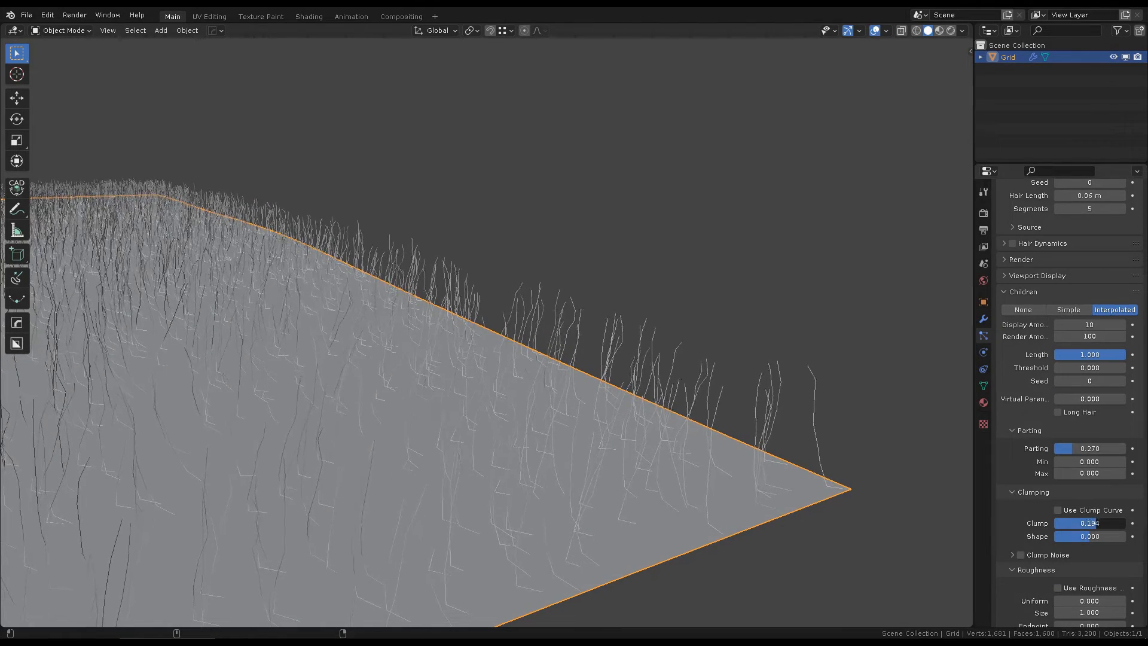
{"action": "mouse_move", "coordinate": [1087, 535]}
{"action": "left_mouse_down"}
{"action": "mouse_move", "coordinate": [1144, 536]}
{"action": "mouse_move", "coordinate": [1099, 535]}
{"action": "left_mouse_up"}
{"action": "scroll", "coordinate": [1082, 490], "scroll_direction": "down", "scroll_amount": 7}
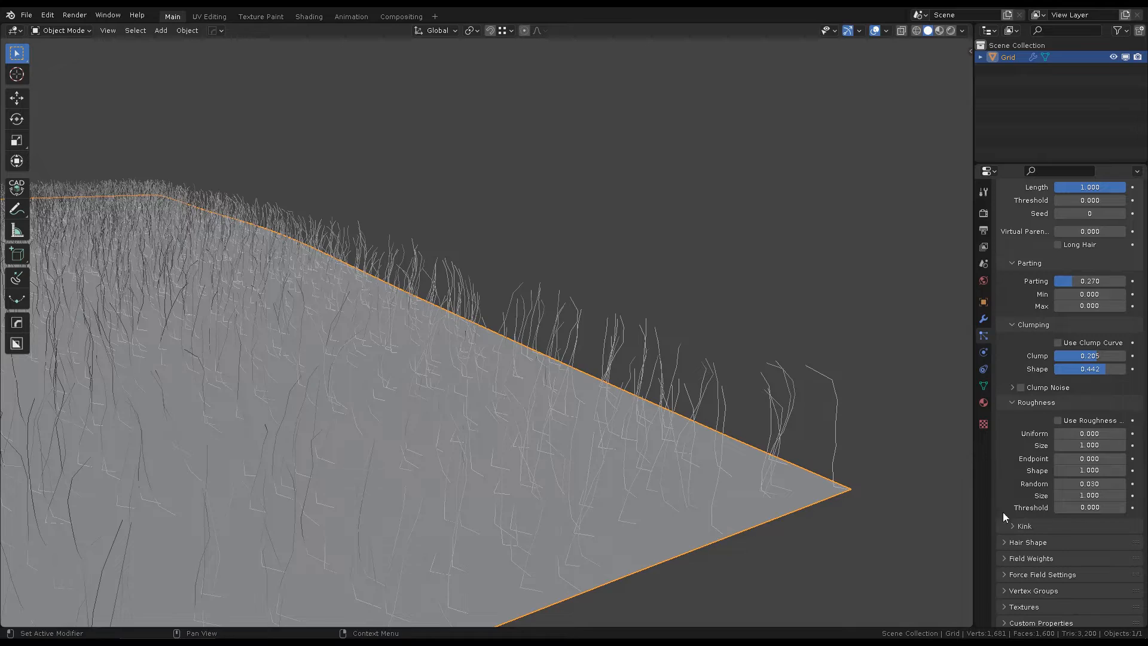
{"action": "left_click", "coordinate": [1019, 402]}
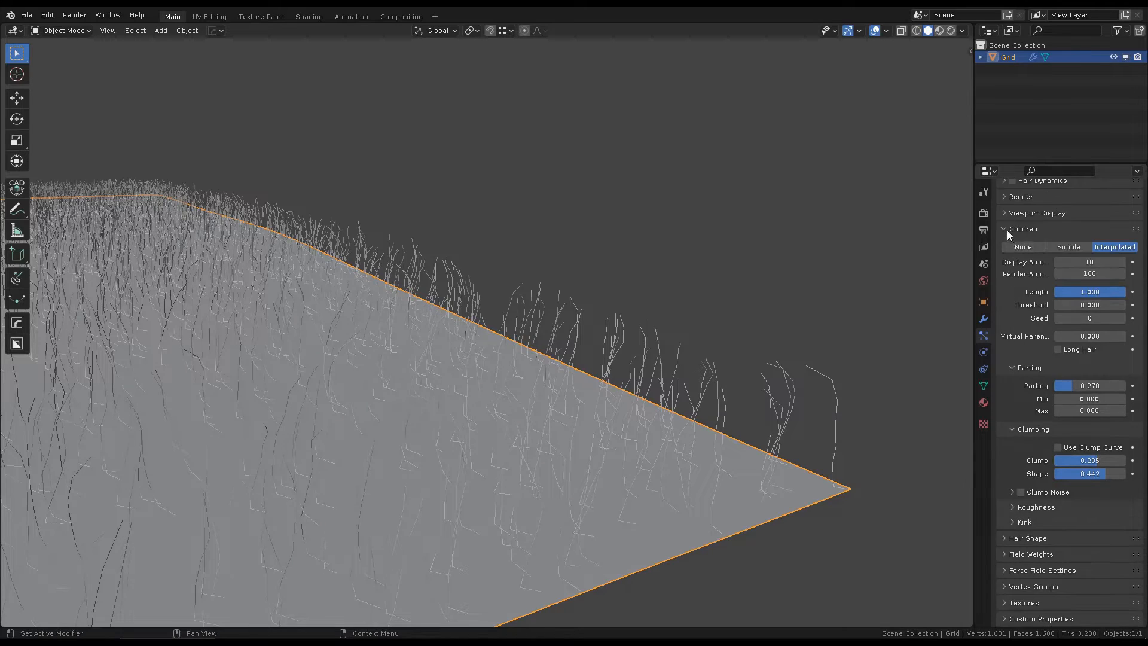
{"action": "left_click", "coordinate": [1007, 229]}
Step: Shorten the hair length of the grid's particle system to 0.032 m
{"action": "scroll", "coordinate": [770, 293], "scroll_direction": "down", "scroll_amount": 5}
{"action": "middle_click_drag", "start_coordinate": [770, 293], "coordinate": [674, 284]}
{"action": "scroll", "coordinate": [767, 304], "scroll_direction": "down", "scroll_amount": 3}
{"action": "scroll", "coordinate": [769, 288], "scroll_direction": "up", "scroll_amount": 3}
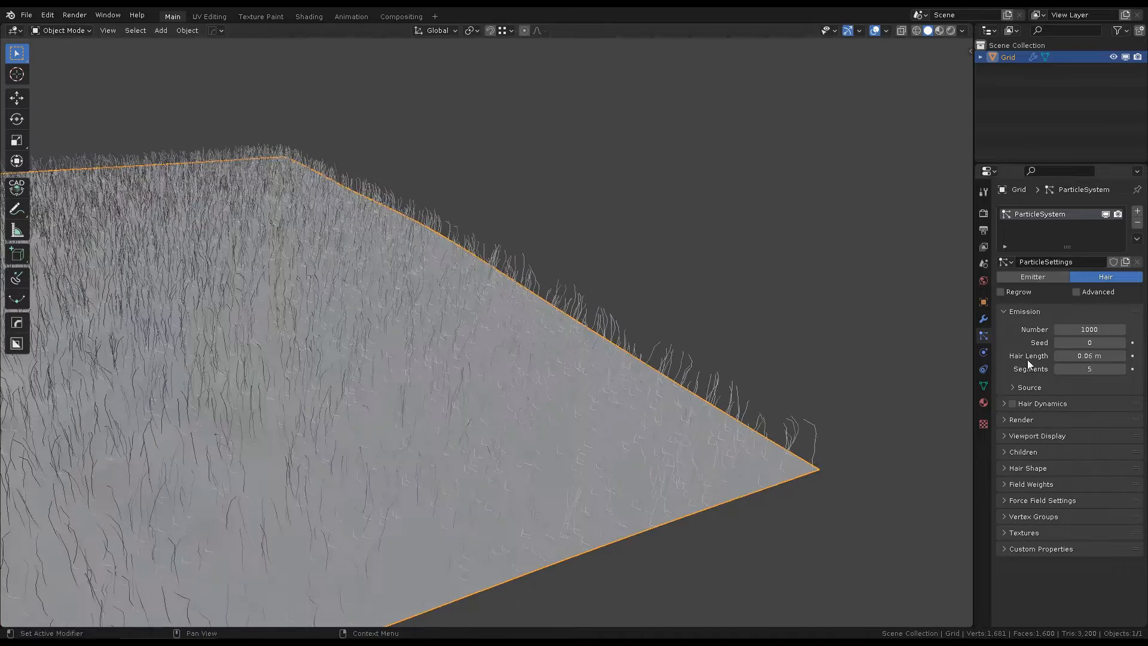
{"action": "left_click_drag", "start_coordinate": [1089, 356], "coordinate": [1068, 355]}
{"action": "scroll", "coordinate": [651, 276], "scroll_direction": "down", "scroll_amount": 3}
{"action": "mouse_move", "coordinate": [651, 276]}
{"action": "middle_mouse_down"}
{"action": "mouse_move", "coordinate": [798, 226]}
{"action": "mouse_move", "coordinate": [771, 221]}
{"action": "mouse_move", "coordinate": [648, 269]}
{"action": "middle_mouse_up"}
{"action": "left_click", "coordinate": [726, 223]}
{"action": "scroll", "coordinate": [718, 226], "scroll_direction": "down", "scroll_amount": 1}
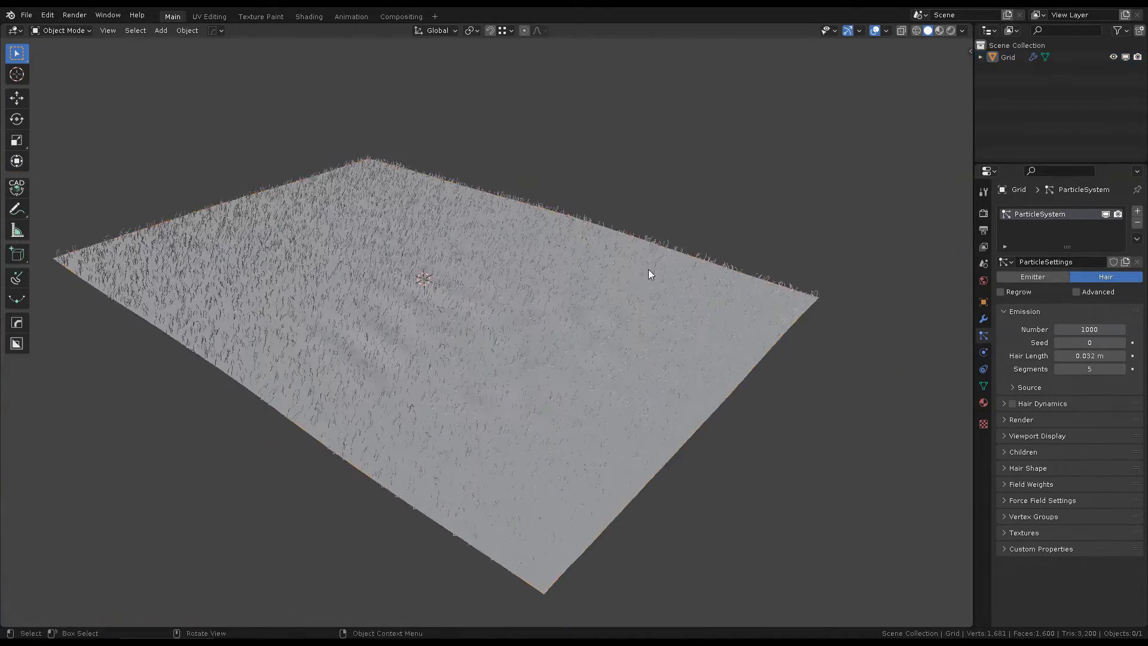
Step: Create a new material on the grid and name it Carpet
{"action": "left_click", "coordinate": [648, 273]}
{"action": "left_click", "coordinate": [984, 402]}
{"action": "left_click", "coordinate": [1077, 266]}
{"action": "double_click", "coordinate": [1046, 214]}
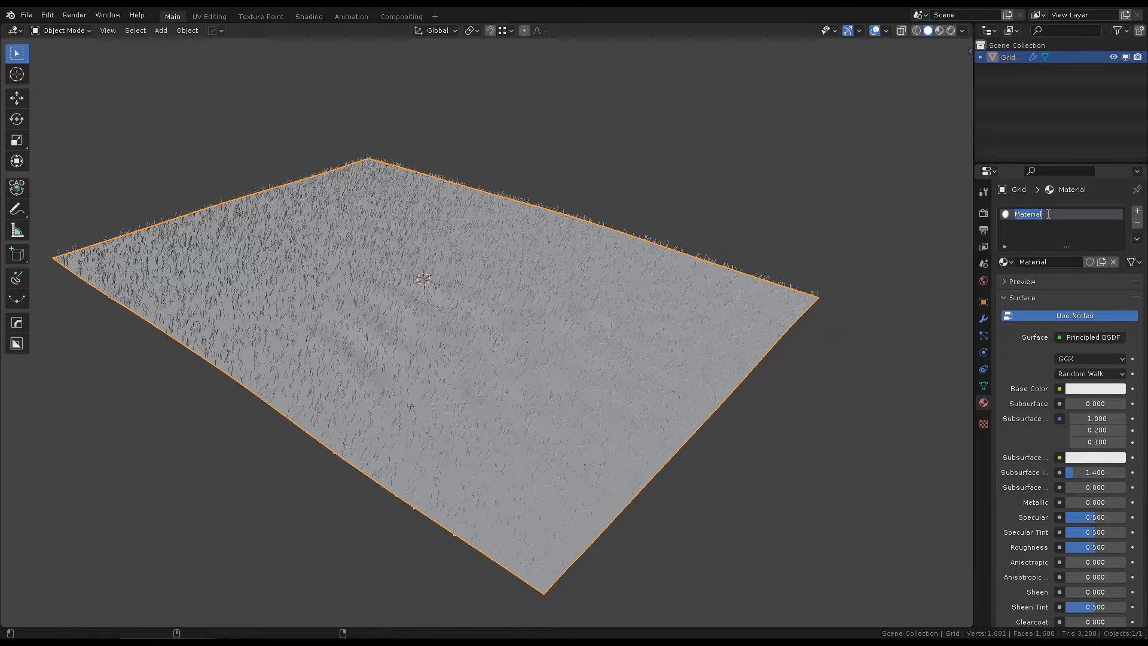
{"action": "type", "text": "Carpet"}
{"action": "key", "text": "Return"}
{"action": "left_click", "coordinate": [712, 129]}
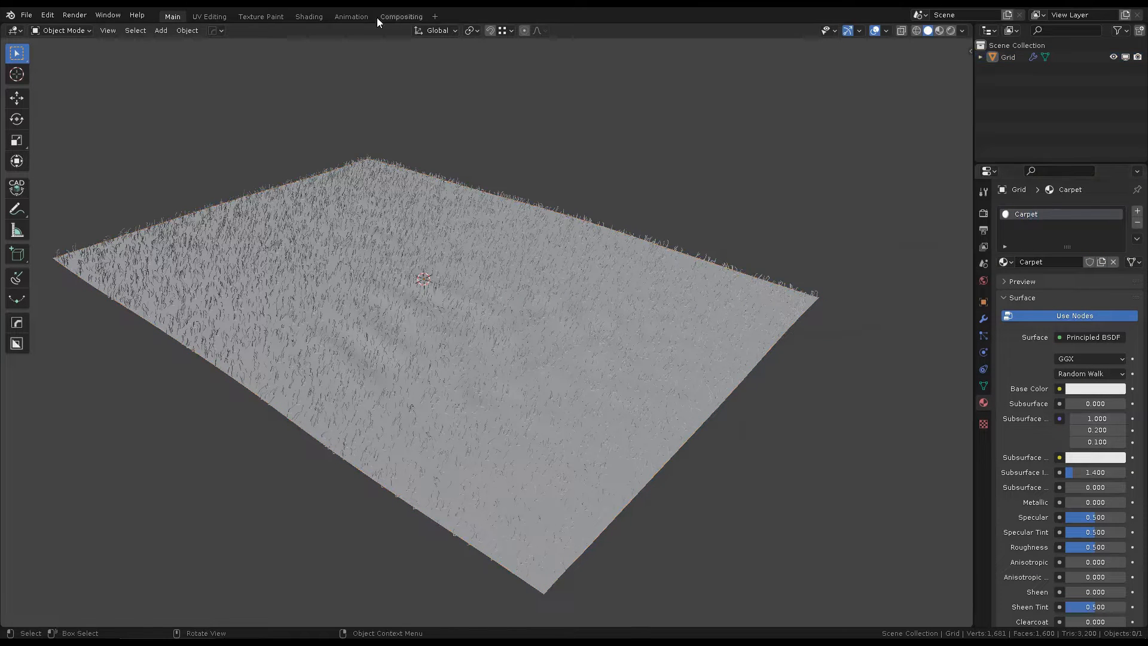
Step: Switch to the Shading workspace and show the grid's object material nodes instead of the world nodes
{"action": "left_click", "coordinate": [310, 17]}
{"action": "left_click", "coordinate": [470, 185]}
{"action": "scroll", "coordinate": [616, 225], "scroll_direction": "up", "scroll_amount": 3}
{"action": "left_click", "coordinate": [174, 390]}
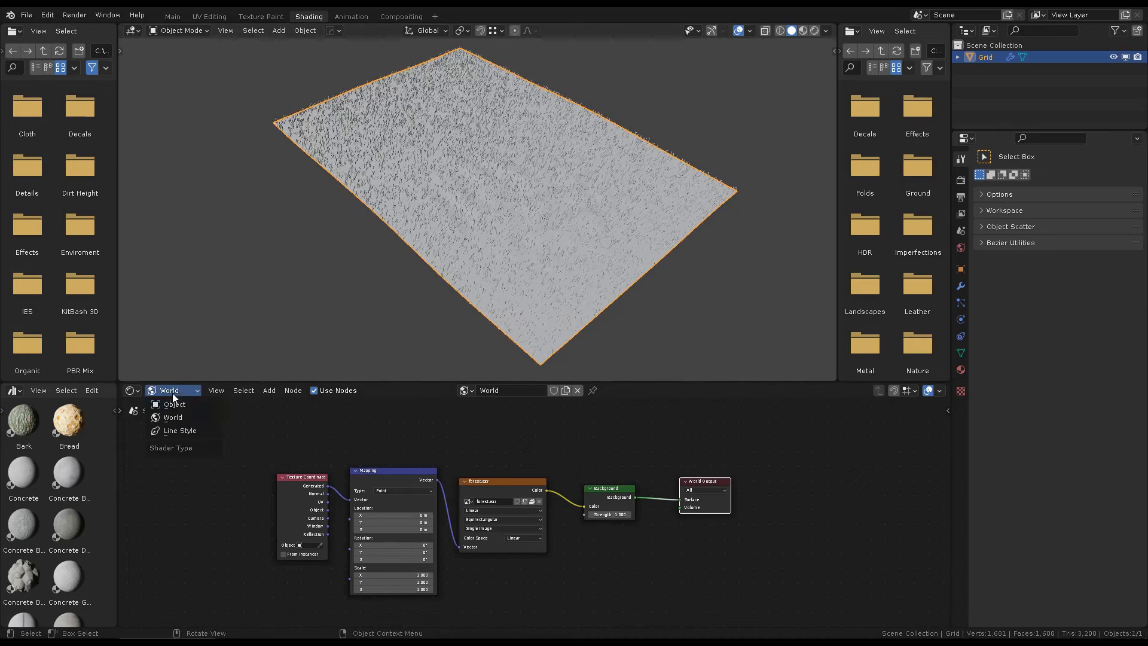
{"action": "left_click", "coordinate": [178, 406]}
Step: Add an image texture with mapping nodes to the Principled BSDF and load Carpet Albedo.jpg from the Desktop
{"action": "left_click", "coordinate": [637, 515]}
{"action": "key", "text": "ctrl+t"}
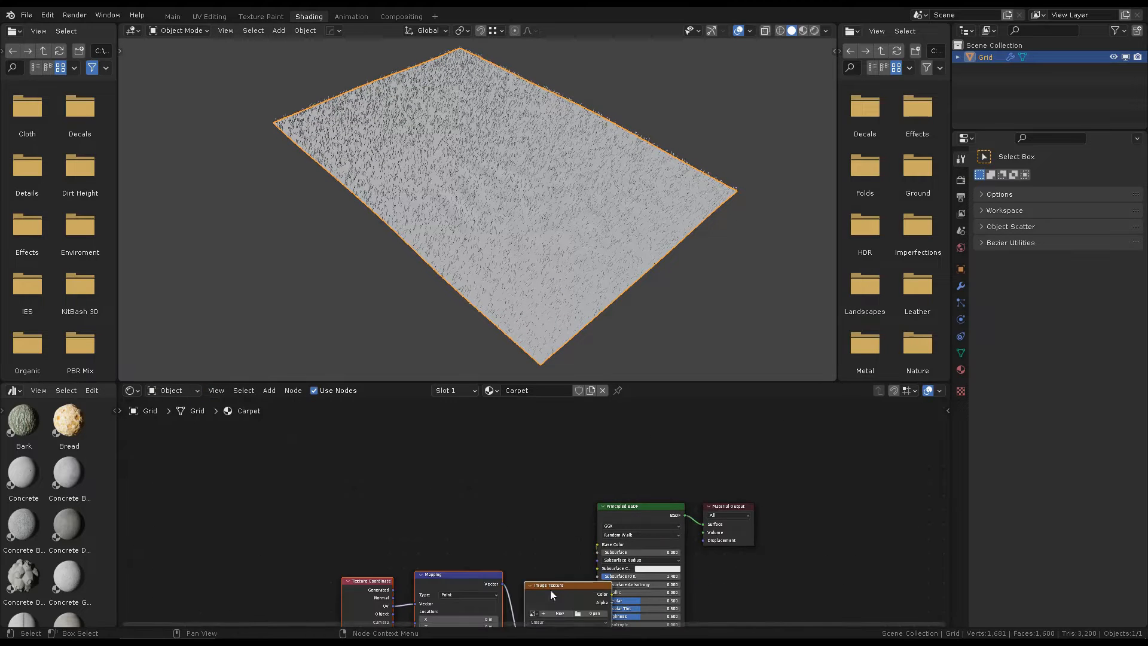
{"action": "scroll", "coordinate": [550, 589], "scroll_direction": "up", "scroll_amount": 2}
{"action": "left_click", "coordinate": [536, 486]}
{"action": "left_click", "coordinate": [194, 239]}
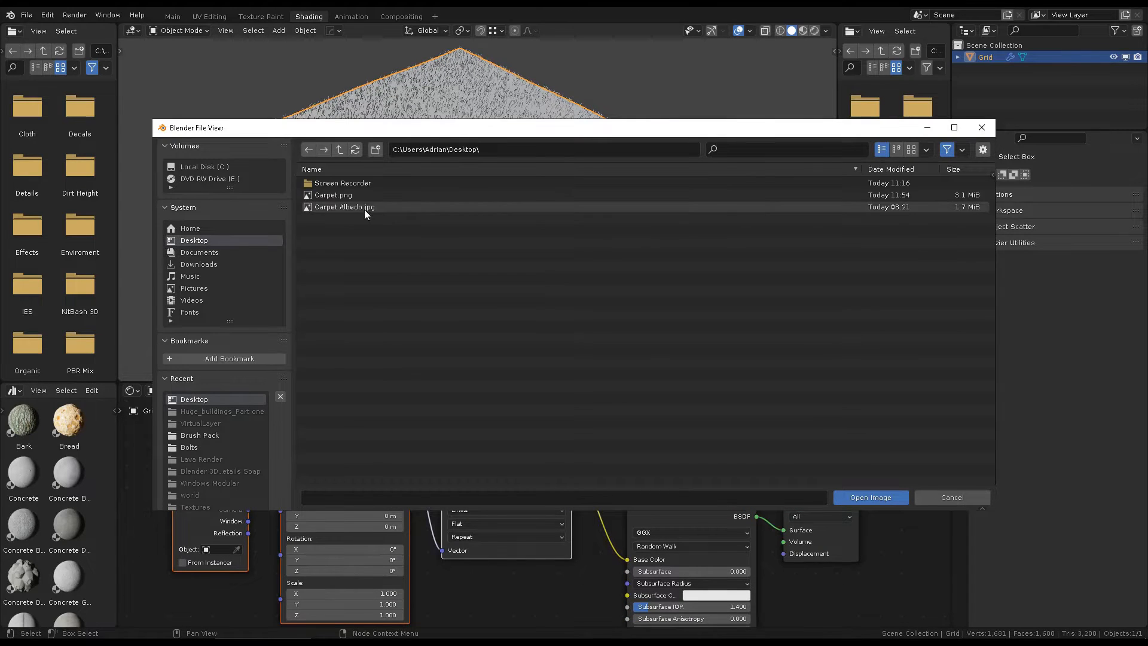
{"action": "double_click", "coordinate": [345, 210]}
Step: Examine the textured carpet in Material Preview from several angles and return to solid shading
{"action": "key", "text": "z"}
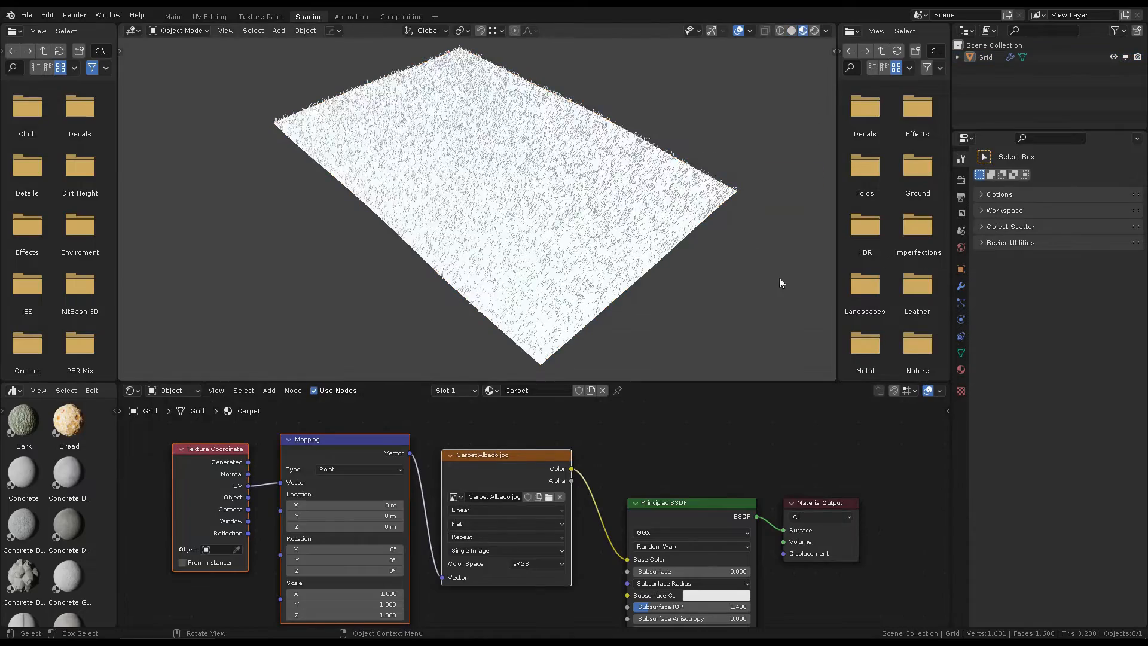
{"action": "mouse_move", "coordinate": [780, 277]}
{"action": "middle_mouse_down"}
{"action": "mouse_move", "coordinate": [680, 231]}
{"action": "mouse_move", "coordinate": [697, 245]}
{"action": "mouse_move", "coordinate": [474, 201]}
{"action": "mouse_move", "coordinate": [547, 173]}
{"action": "middle_mouse_up"}
{"action": "scroll", "coordinate": [538, 182], "scroll_direction": "up", "scroll_amount": 4}
{"action": "scroll", "coordinate": [547, 173], "scroll_direction": "down", "scroll_amount": 5}
{"action": "key", "text": "z"}
{"action": "middle_click_drag", "start_coordinate": [553, 213], "coordinate": [609, 215]}
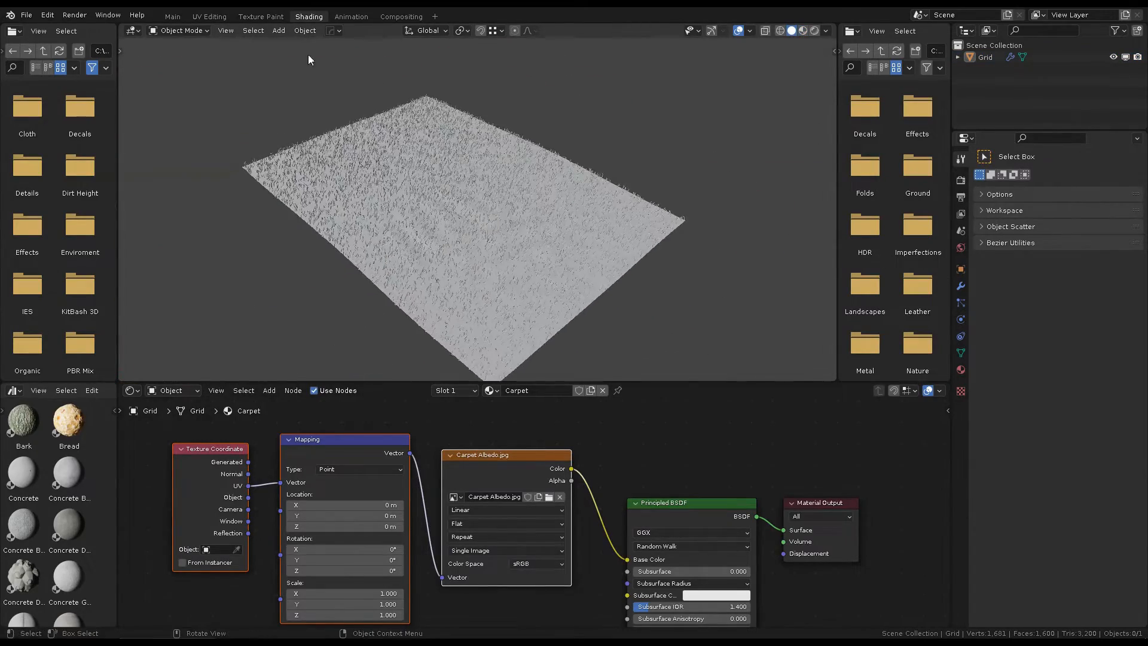
Step: In the UV Editing workspace with the texture displayed, scale all the grid's UVs down to about 0.95
{"action": "left_click", "coordinate": [210, 16]}
{"action": "key", "text": "z"}
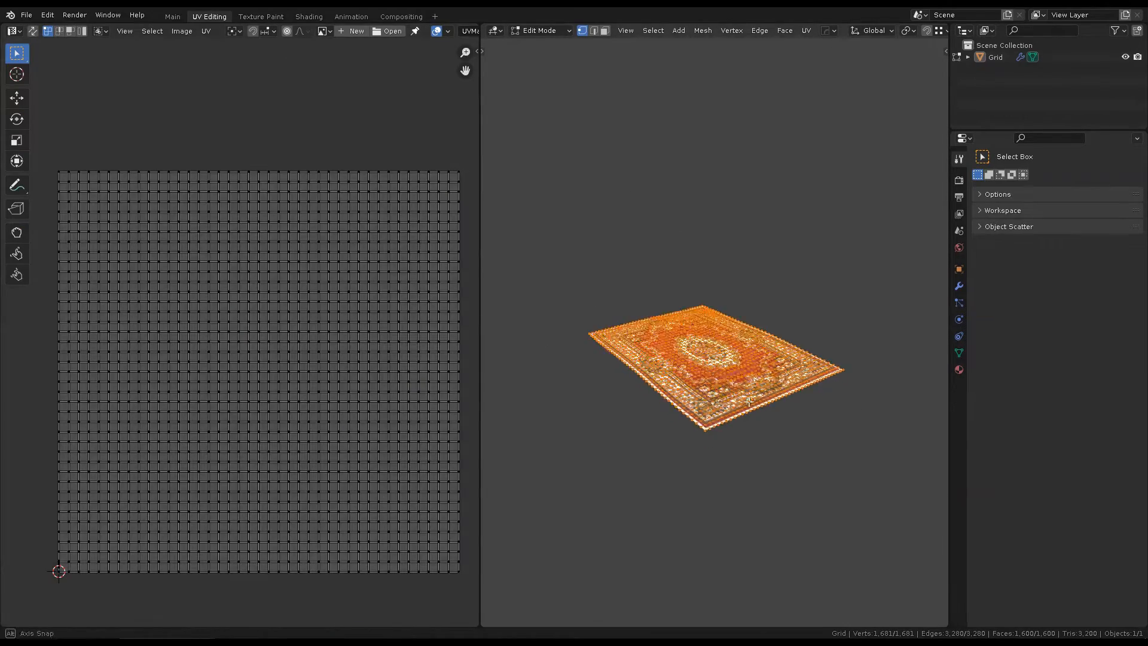
{"action": "scroll", "coordinate": [739, 399], "scroll_direction": "up", "scroll_amount": 3}
{"action": "key", "text": "a"}
{"action": "key", "text": "s"}
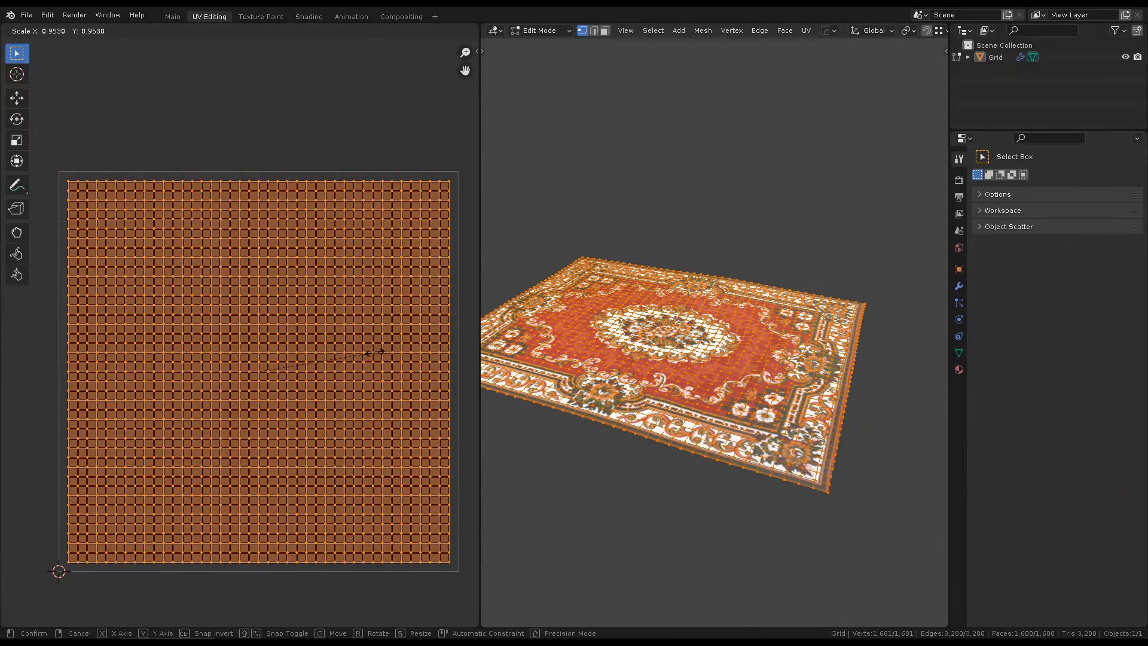
{"action": "left_click", "coordinate": [369, 351]}
Step: Shift all the grid's UVs by about 0.003 along Y to centre the carpet pattern
{"action": "left_click_drag", "start_coordinate": [682, 314], "coordinate": [785, 344], "text": "alt"}
{"action": "key", "text": "g"}
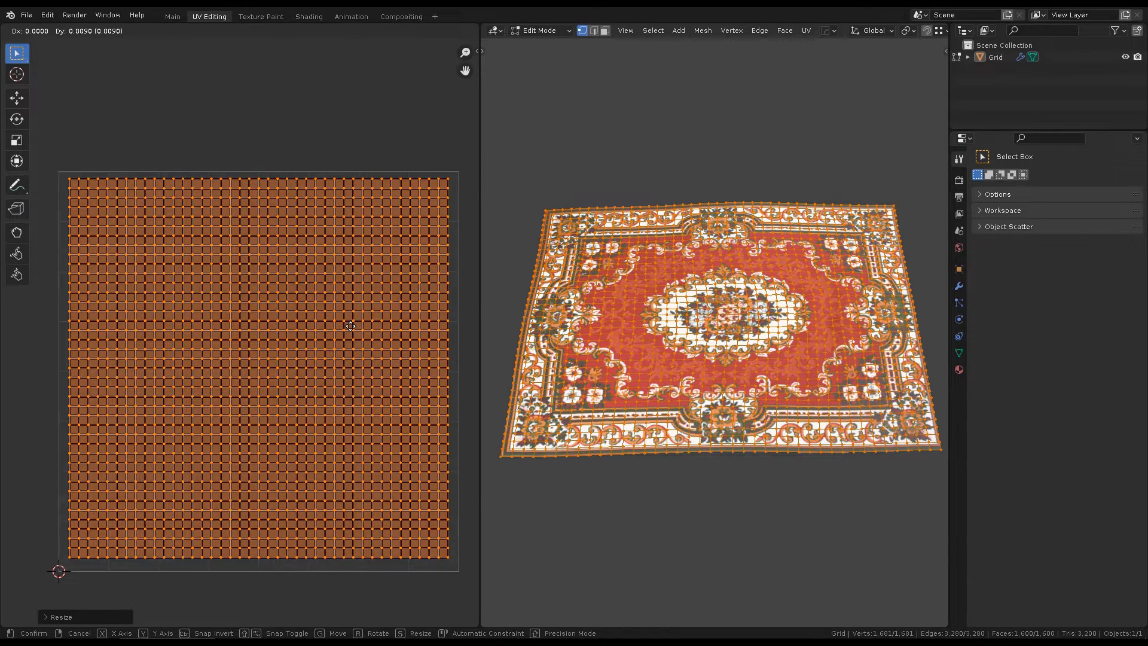
{"action": "key", "text": "y"}
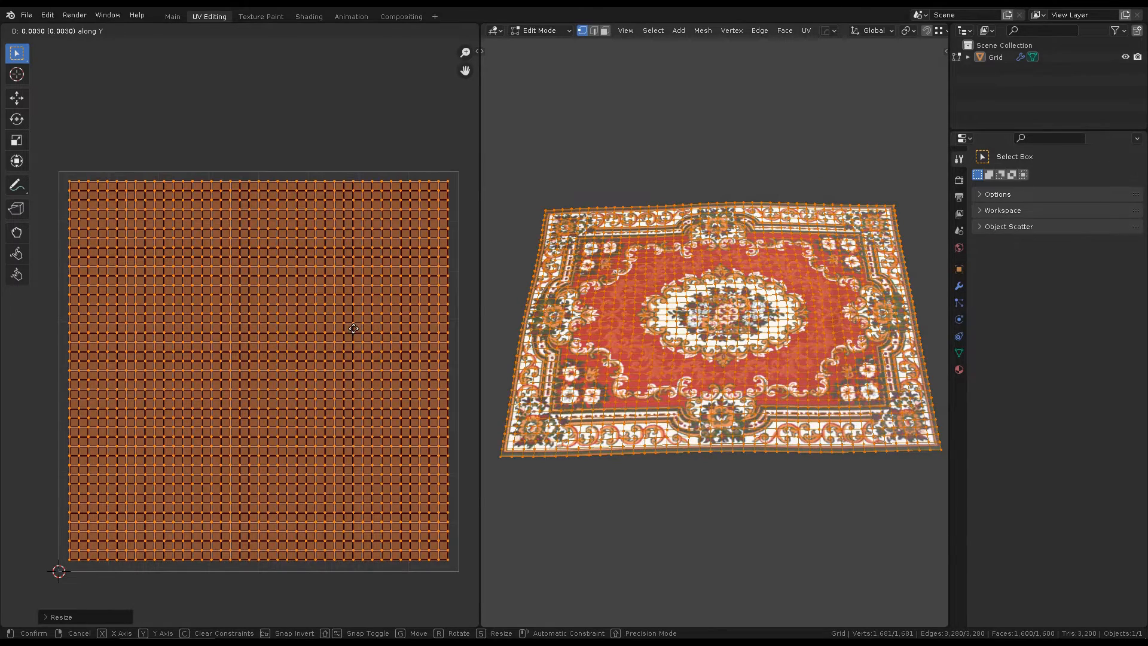
{"action": "left_click", "coordinate": [353, 328]}
Step: Fine-tune the width of the grid's UVs by scaling them slightly along the X axis
{"action": "key", "text": "s"}
{"action": "key", "text": "x"}
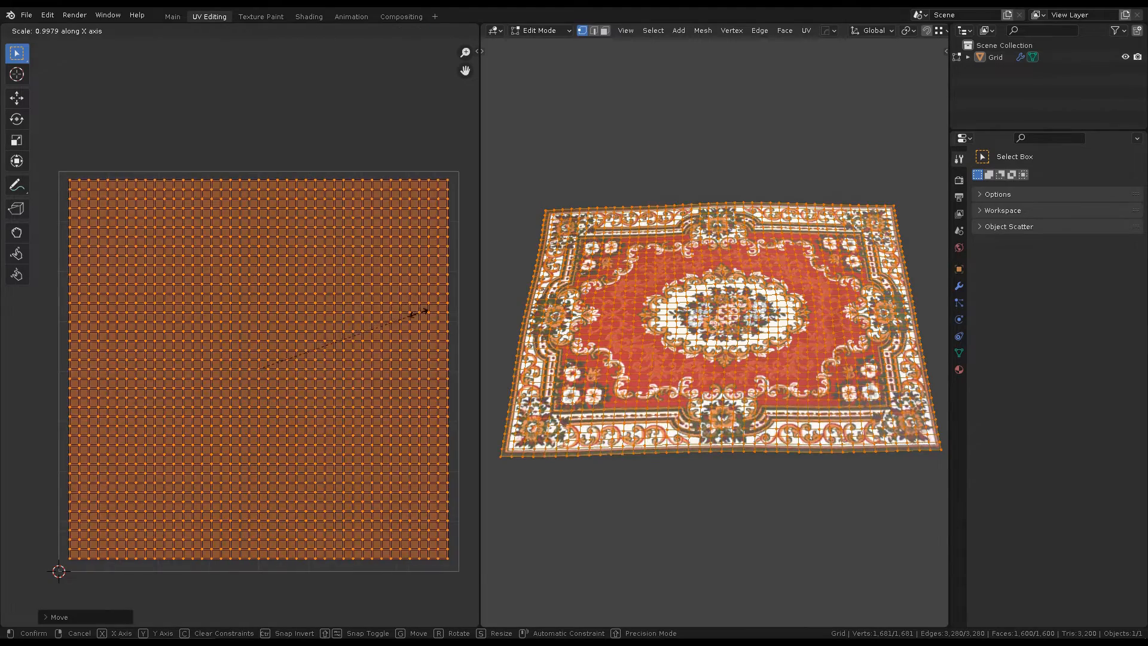
{"action": "left_click", "coordinate": [414, 314]}
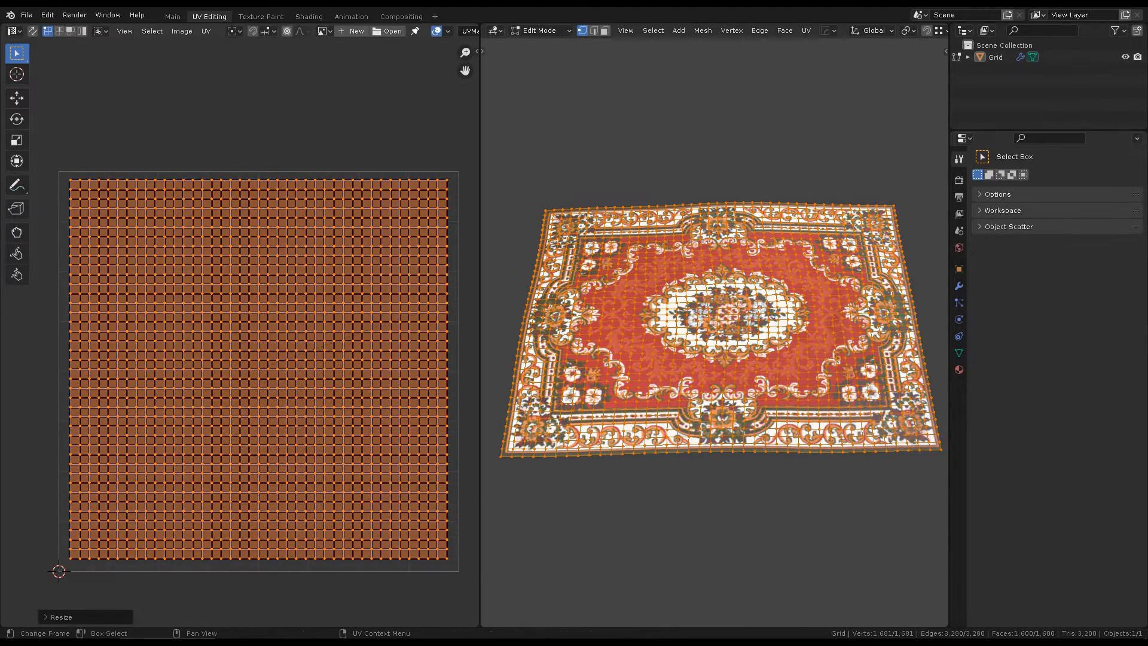
{"action": "key", "text": "s"}
{"action": "key", "text": "x"}
{"action": "left_click", "coordinate": [415, 322]}
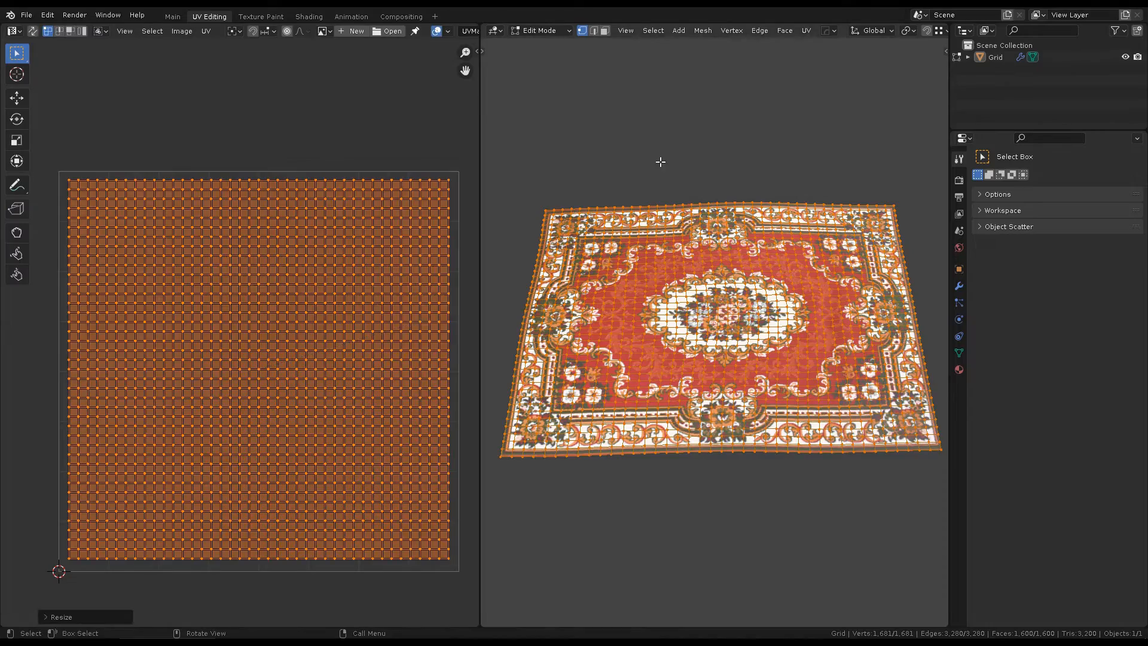
Step: Leave Edit Mode and display the textured carpet in Rendered shading in the Shading workspace
{"action": "key", "text": "Tab"}
{"action": "mouse_move", "coordinate": [689, 169]}
{"action": "middle_mouse_down"}
{"action": "mouse_move", "coordinate": [746, 177]}
{"action": "mouse_move", "coordinate": [692, 149]}
{"action": "mouse_move", "coordinate": [755, 203]}
{"action": "middle_mouse_up"}
{"action": "left_click", "coordinate": [310, 16]}
{"action": "scroll", "coordinate": [634, 200], "scroll_direction": "up", "scroll_amount": 3}
{"action": "middle_click_drag", "start_coordinate": [641, 192], "coordinate": [641, 180]}
{"action": "key", "text": "z"}
{"action": "left_click", "coordinate": [638, 124]}
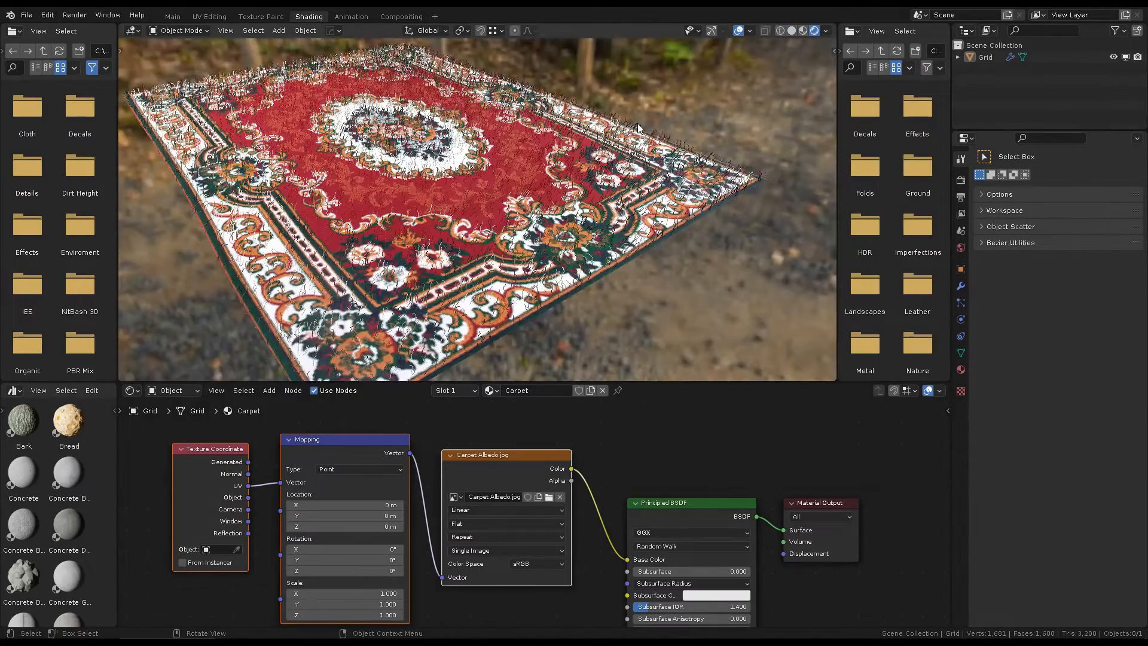
{"action": "scroll", "coordinate": [638, 126], "scroll_direction": "down", "scroll_amount": 2}
{"action": "scroll", "coordinate": [547, 462], "scroll_direction": "down", "scroll_amount": 1}
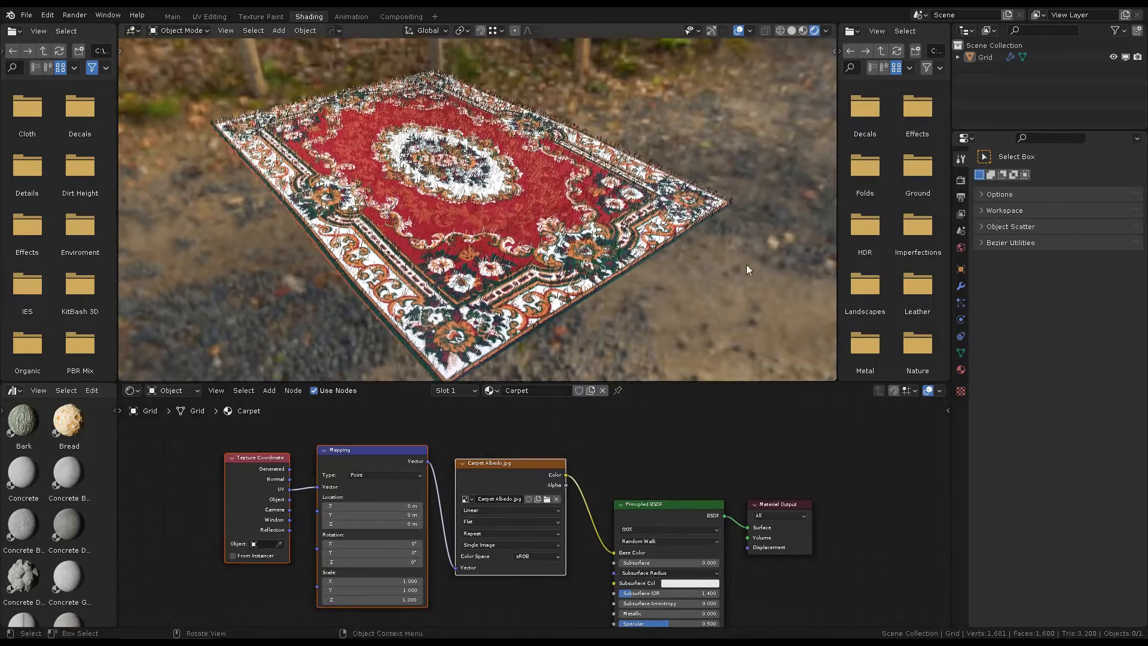
Step: Make the render film background transparent and inspect the hair at the carpet's corner up close
{"action": "left_click", "coordinate": [961, 181]}
{"action": "left_click", "coordinate": [983, 392]}
{"action": "left_click", "coordinate": [1045, 423]}
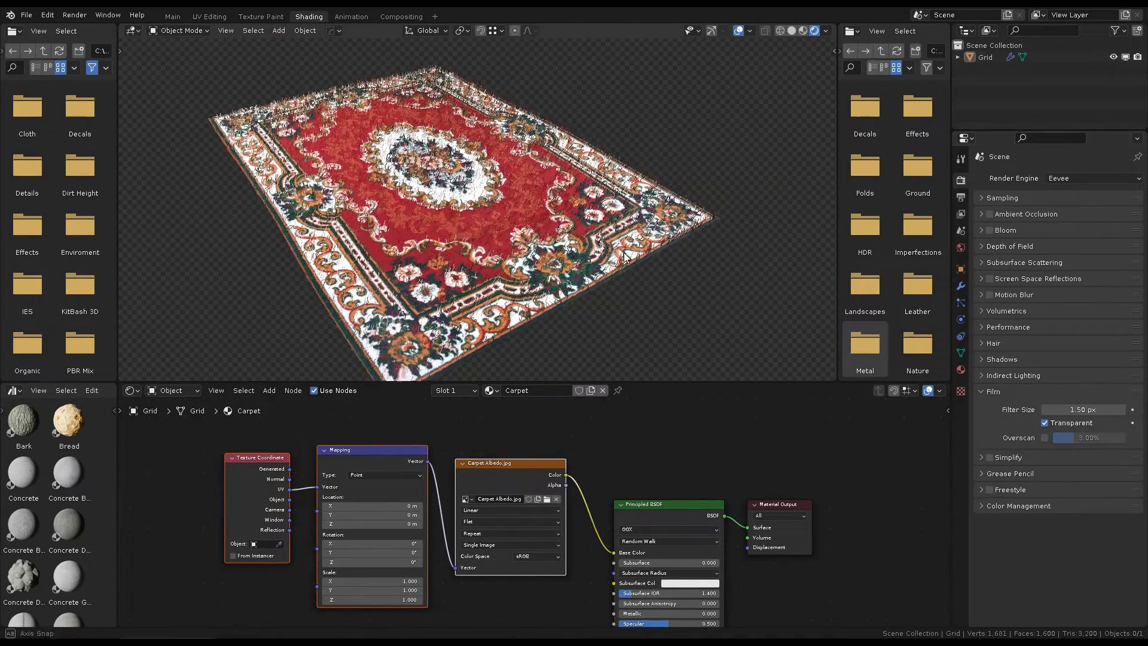
{"action": "scroll", "coordinate": [669, 237], "scroll_direction": "up", "scroll_amount": 3}
{"action": "mouse_move", "coordinate": [668, 237]}
{"action": "middle_mouse_down"}
{"action": "mouse_move", "coordinate": [655, 225]}
{"action": "mouse_move", "coordinate": [538, 251]}
{"action": "mouse_move", "coordinate": [559, 239]}
{"action": "mouse_move", "coordinate": [568, 258]}
{"action": "middle_mouse_up"}
{"action": "scroll", "coordinate": [660, 221], "scroll_direction": "down", "scroll_amount": 3}
{"action": "scroll", "coordinate": [538, 251], "scroll_direction": "up", "scroll_amount": 2}
{"action": "scroll", "coordinate": [568, 258], "scroll_direction": "up", "scroll_amount": 2}
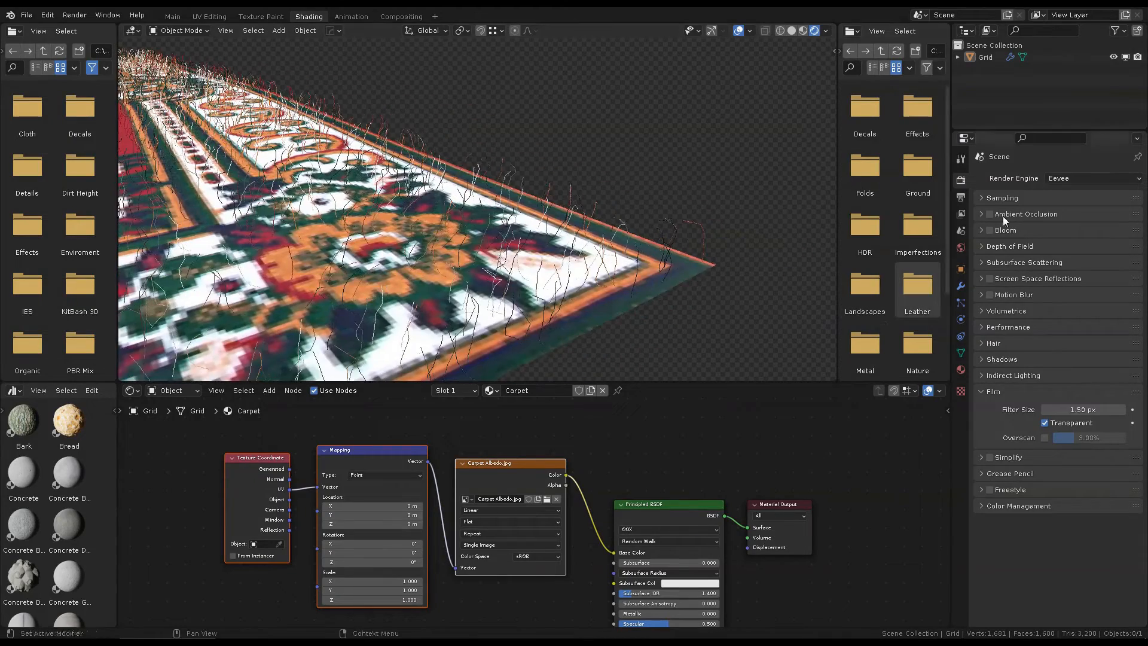
Step: Switch the render engine to Cycles with 5 viewport max samples and preview the carpet in Rendered shading
{"action": "key", "text": "z"}
{"action": "left_click", "coordinate": [1073, 178]}
{"action": "left_click", "coordinate": [1070, 217]}
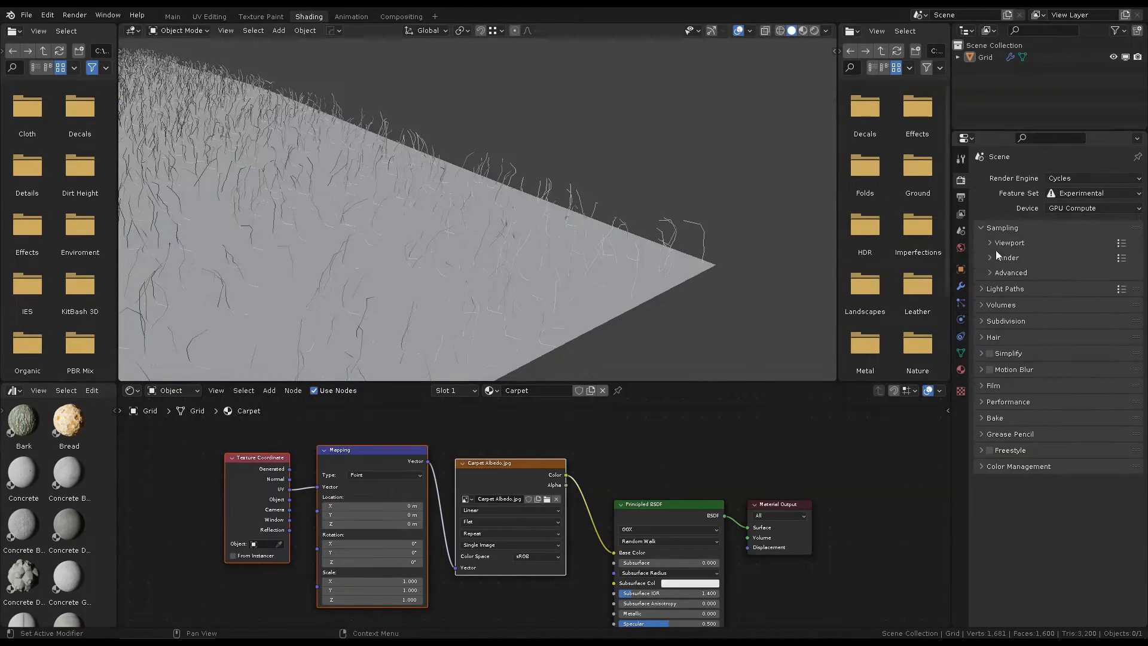
{"action": "left_click", "coordinate": [1010, 242]}
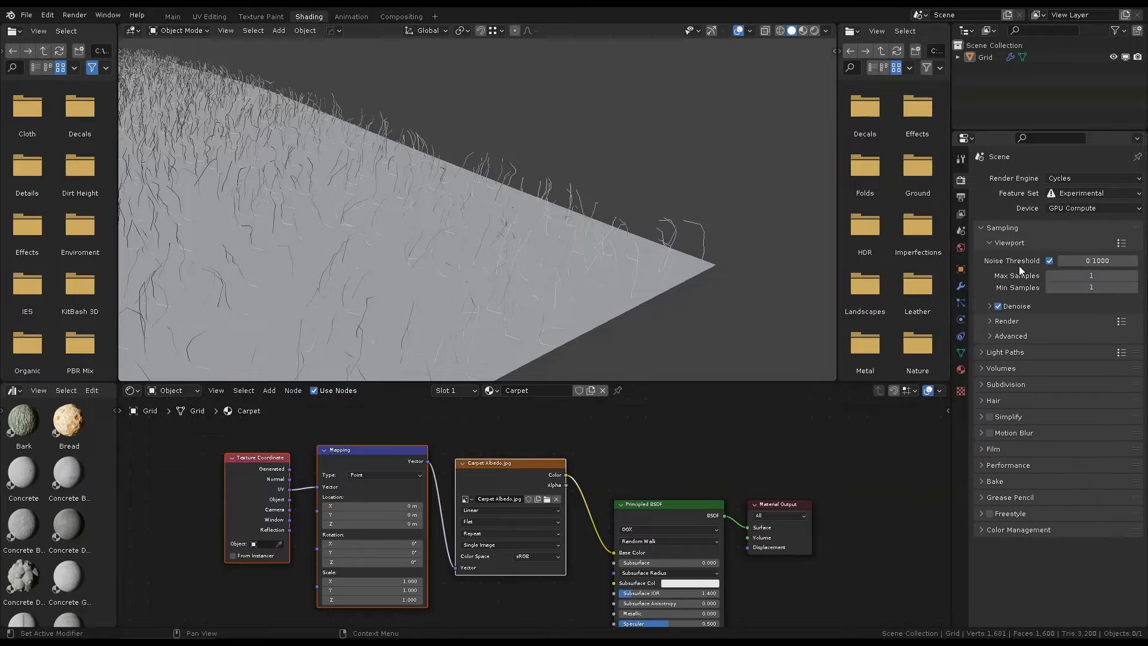
{"action": "key", "text": "z"}
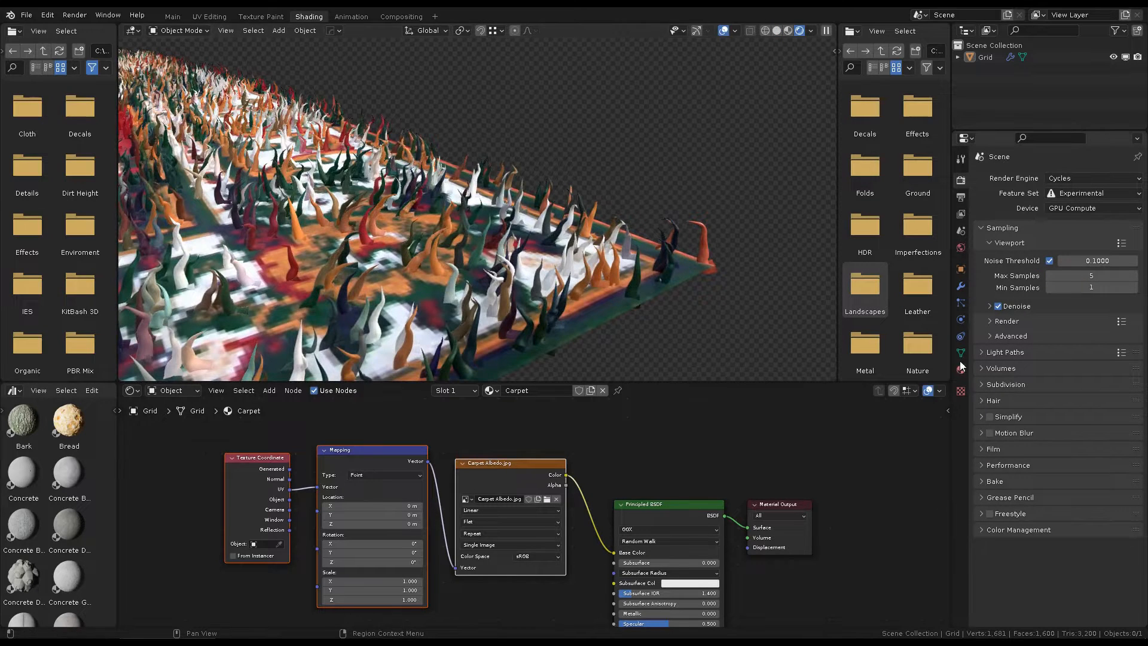
Step: In the grid's particle hair shape settings, reduce the strand root diameter to 0.43 m
{"action": "left_click", "coordinate": [961, 160]}
{"action": "left_click", "coordinate": [986, 57]}
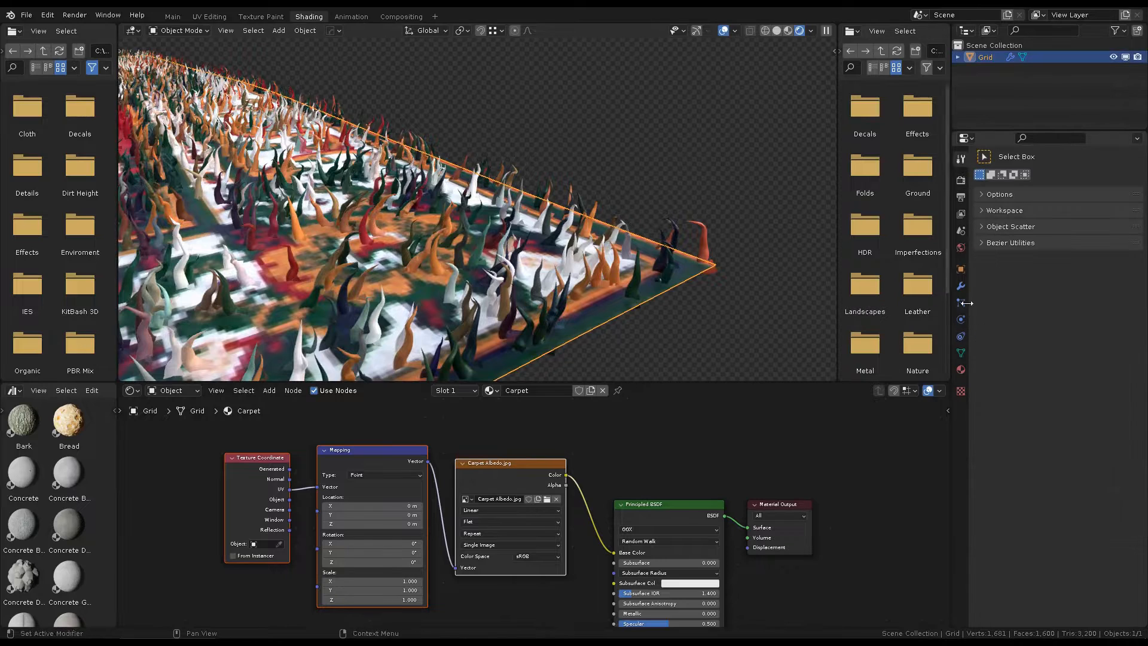
{"action": "left_click", "coordinate": [961, 303]}
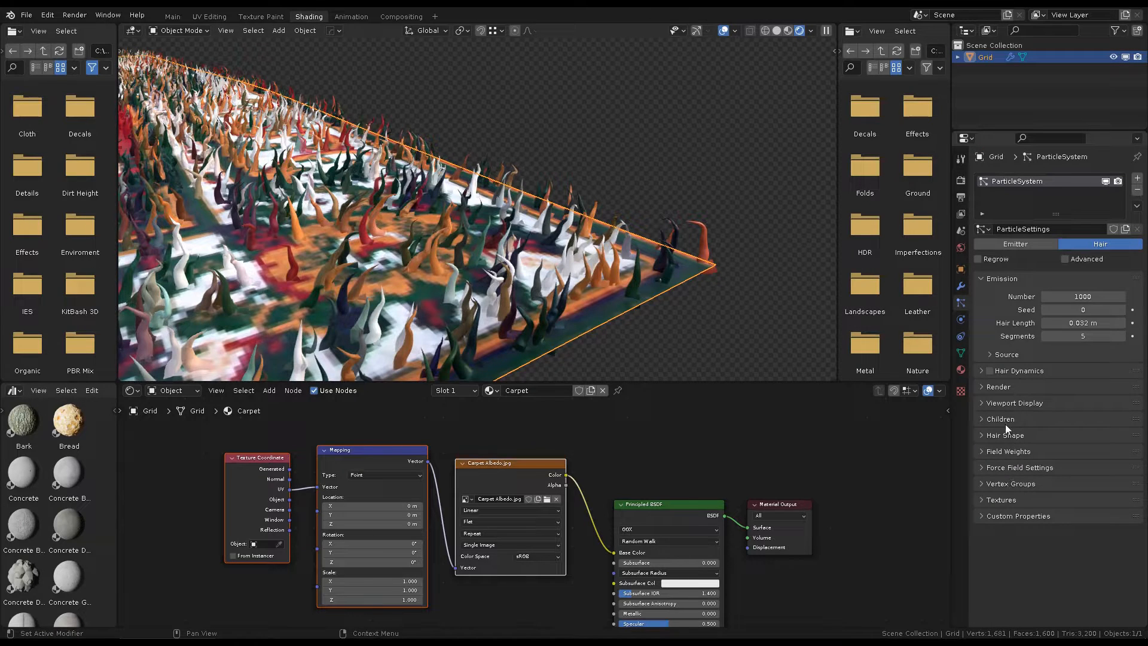
{"action": "left_click", "coordinate": [998, 387]}
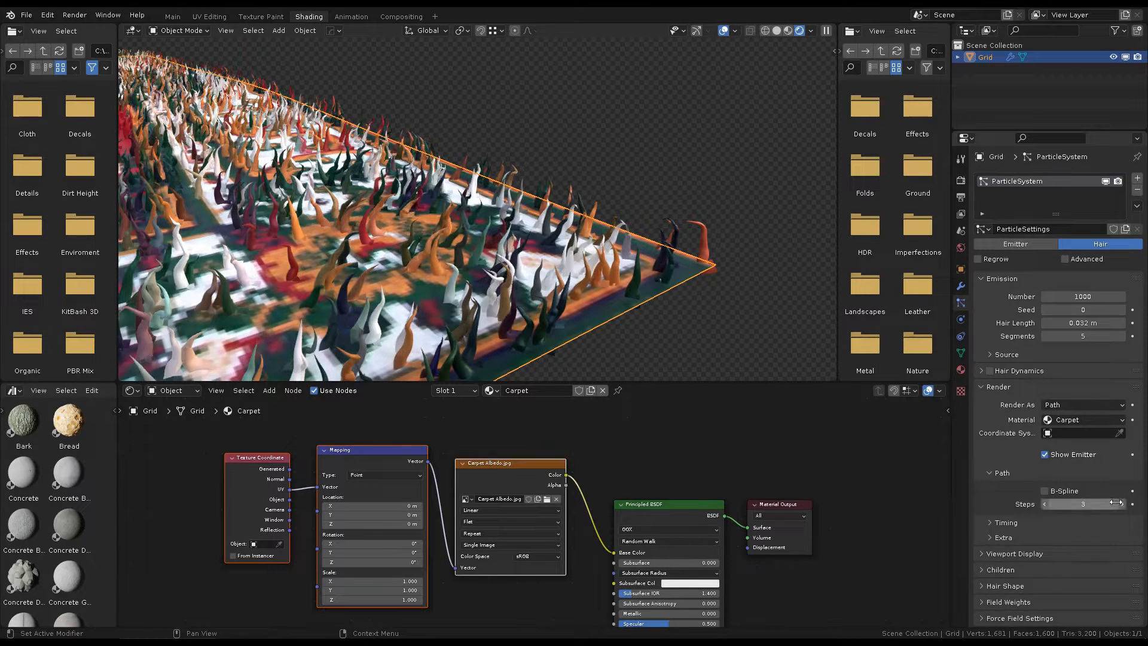
{"action": "left_click", "coordinate": [1002, 386]}
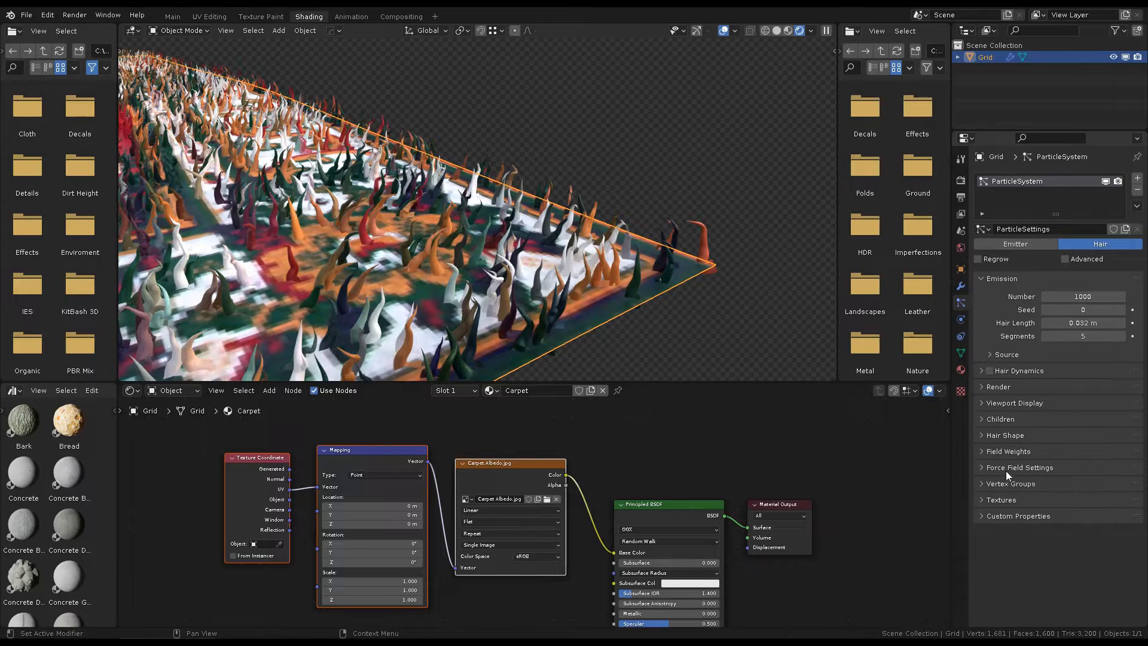
{"action": "left_click", "coordinate": [1008, 435]}
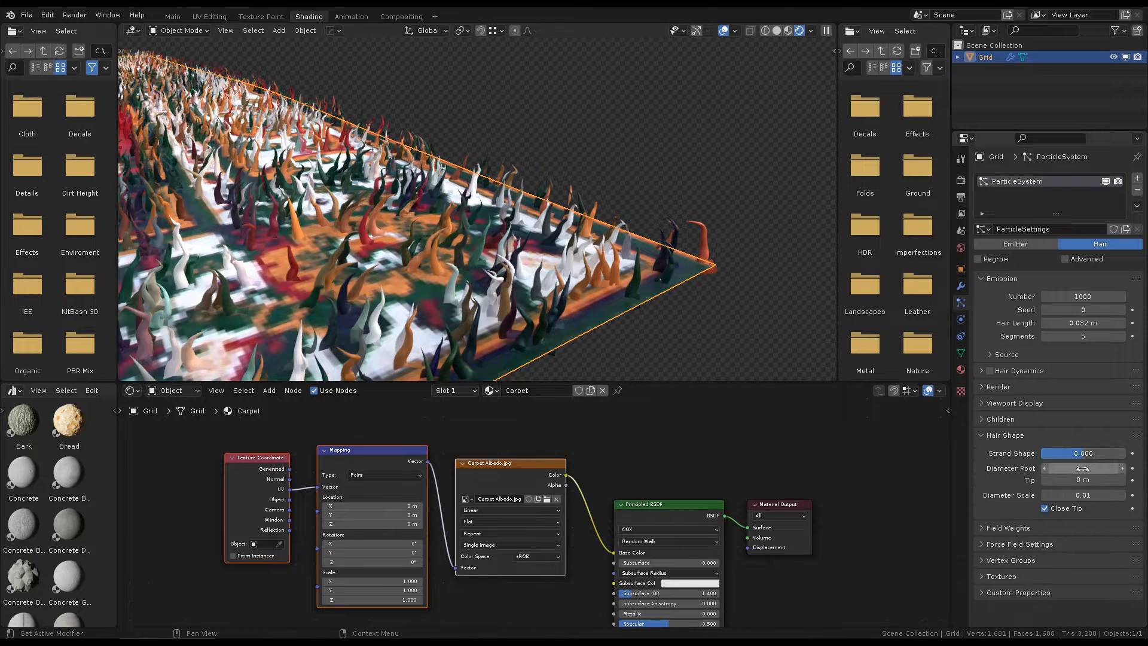
{"action": "left_click_drag", "start_coordinate": [1083, 468], "coordinate": [1036, 468]}
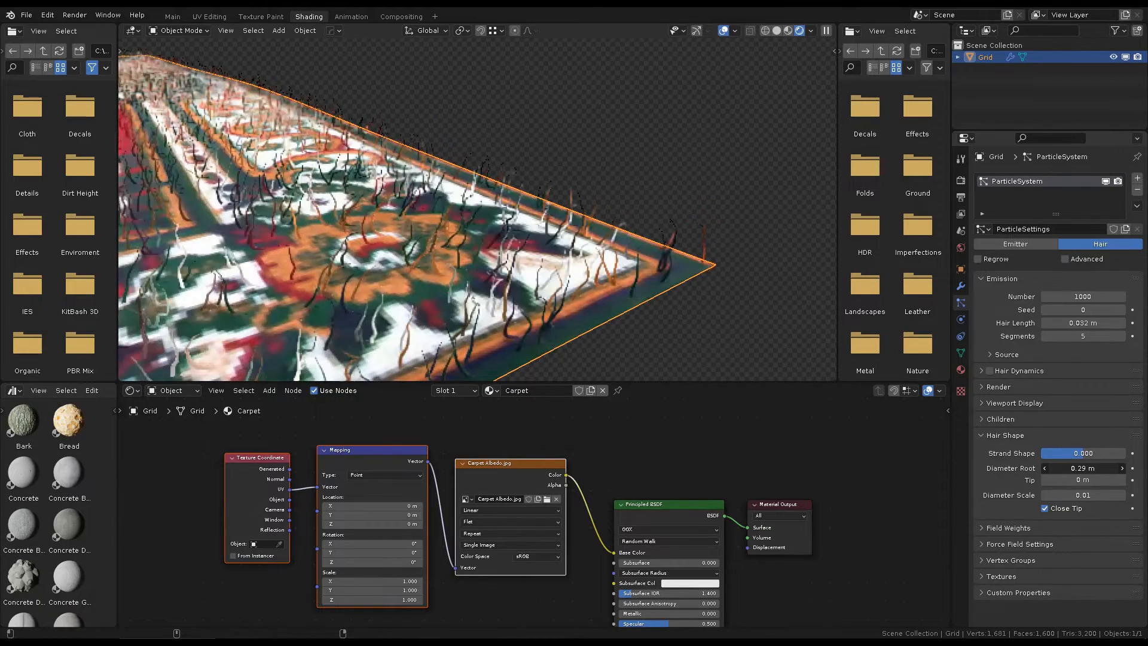
{"action": "left_click", "coordinate": [729, 197]}
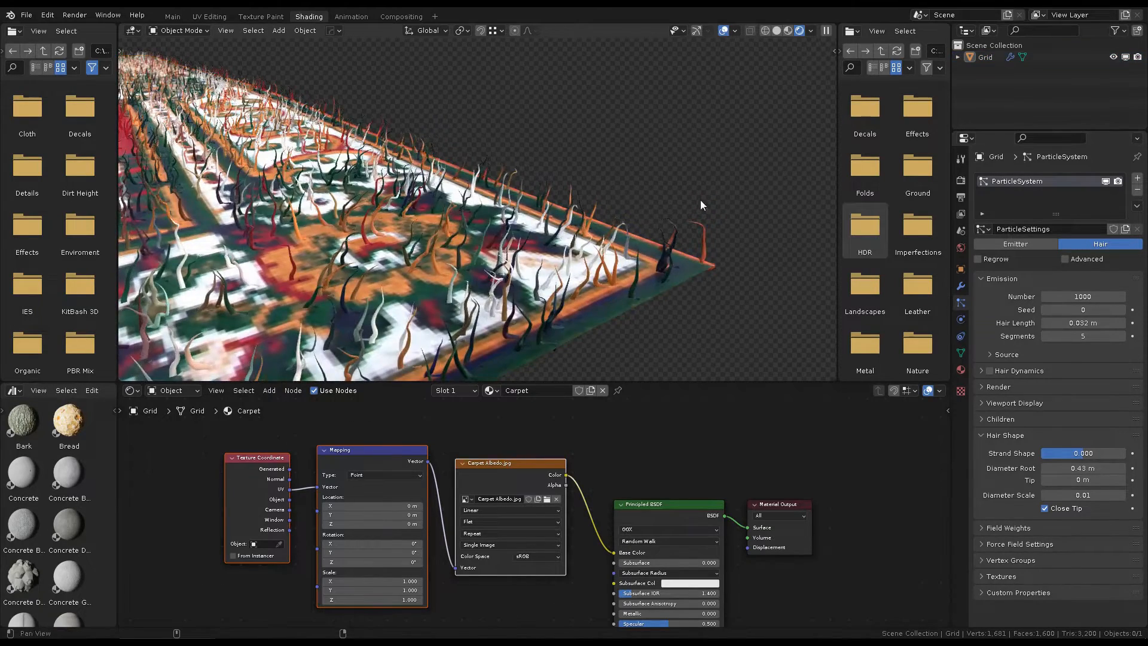
Step: Return to solid shading with the whole carpet in view and set the hair particle number to 2000
{"action": "middle_click_drag", "start_coordinate": [701, 199], "coordinate": [692, 187]}
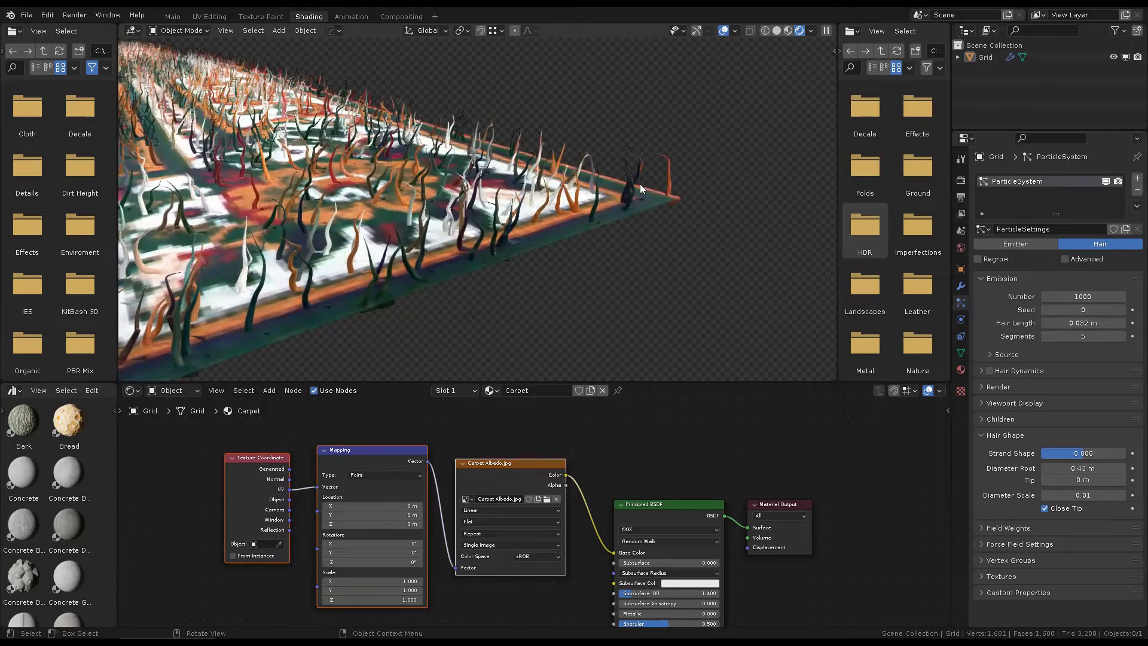
{"action": "scroll", "coordinate": [689, 187], "scroll_direction": "down", "scroll_amount": 6}
{"action": "mouse_move", "coordinate": [508, 176]}
{"action": "middle_mouse_down", "text": "shift"}
{"action": "mouse_move", "coordinate": [581, 178]}
{"action": "mouse_move", "coordinate": [509, 163]}
{"action": "mouse_move", "coordinate": [480, 184]}
{"action": "middle_mouse_up", "text": "shift"}
{"action": "key", "text": "z"}
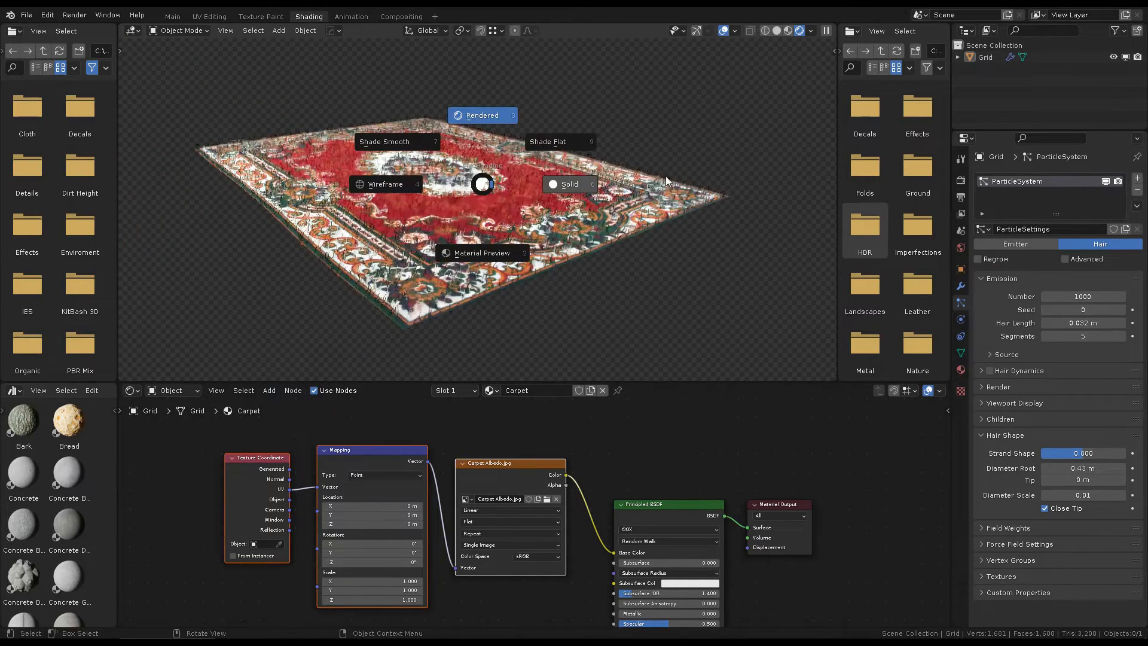
{"action": "left_click", "coordinate": [572, 187]}
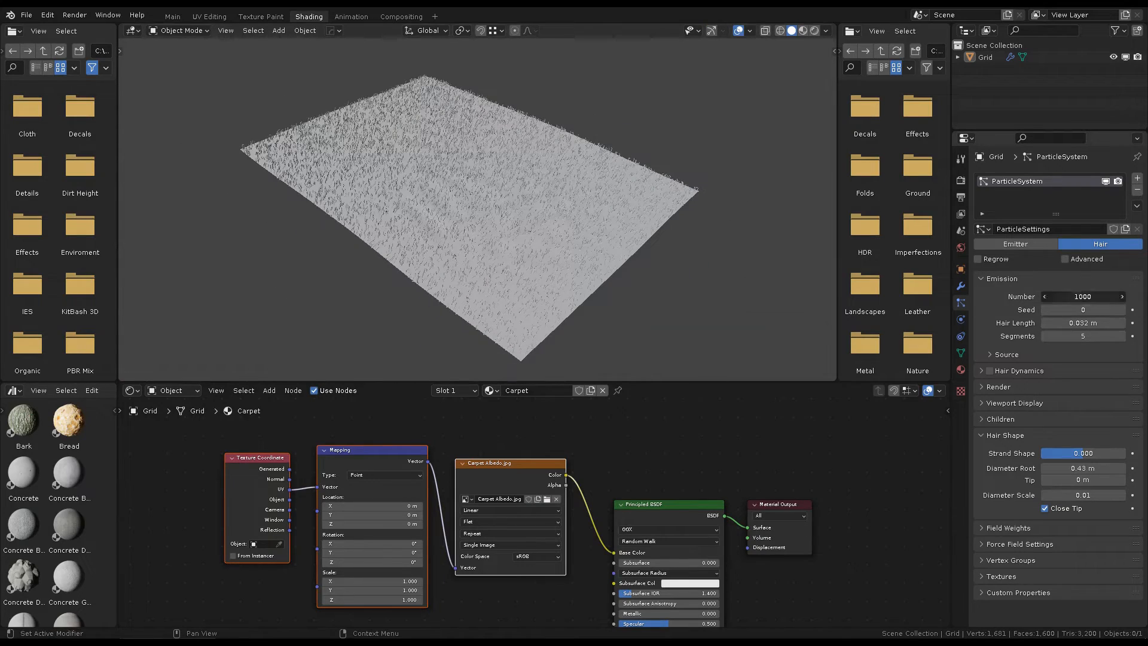
{"action": "key", "text": "BackSpace"}
{"action": "type", "text": "2"}
{"action": "key", "text": "Return"}
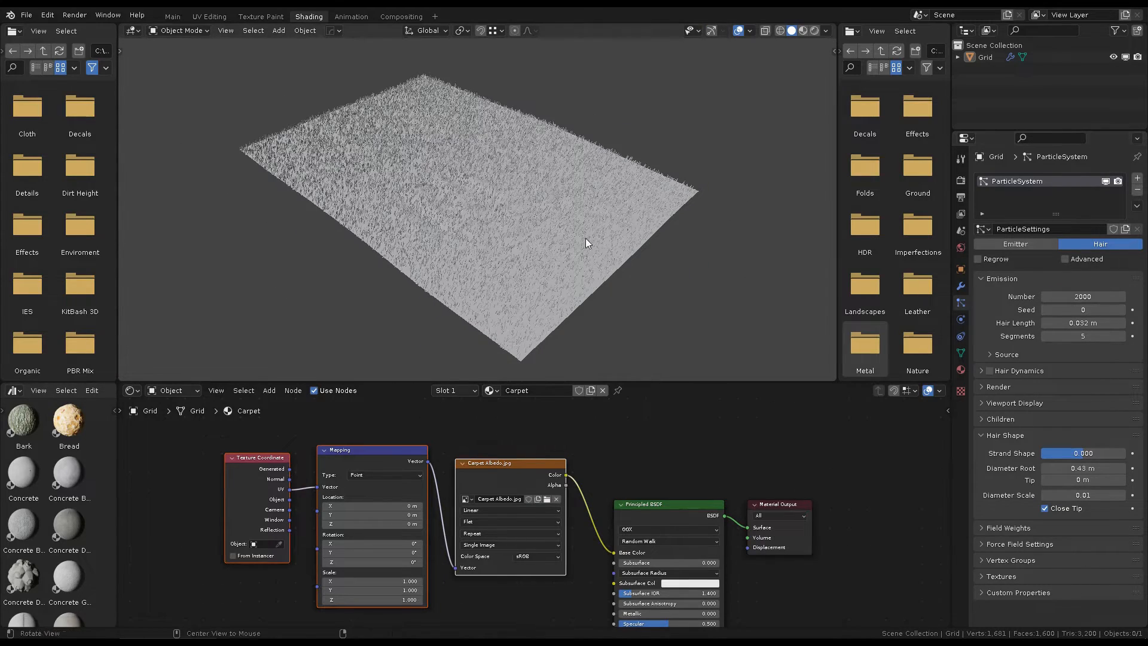
Step: Preview the denser carpet hair in Rendered shading and return to solid shading
{"action": "scroll", "coordinate": [586, 237], "scroll_direction": "up", "scroll_amount": 3}
{"action": "mouse_move", "coordinate": [586, 238]}
{"action": "middle_mouse_down"}
{"action": "mouse_move", "coordinate": [476, 293]}
{"action": "mouse_move", "coordinate": [586, 224]}
{"action": "middle_mouse_up"}
{"action": "key", "text": "z"}
{"action": "left_click", "coordinate": [599, 159]}
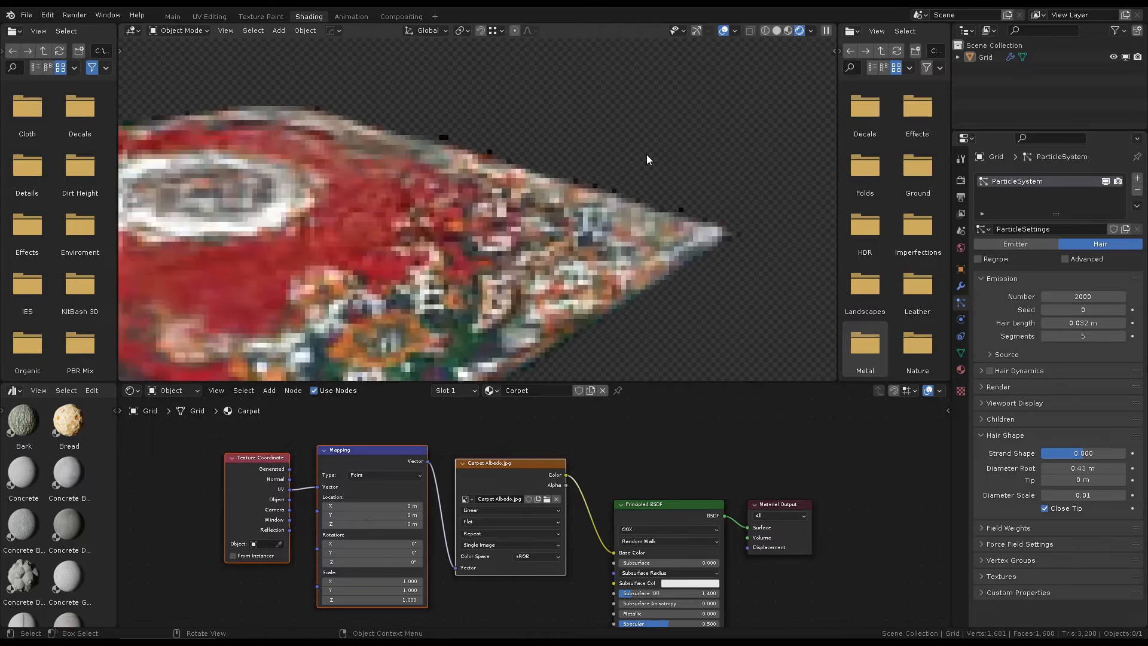
{"action": "key", "text": "z"}
{"action": "left_click", "coordinate": [792, 184]}
{"action": "middle_click_drag", "start_coordinate": [792, 184], "coordinate": [645, 171]}
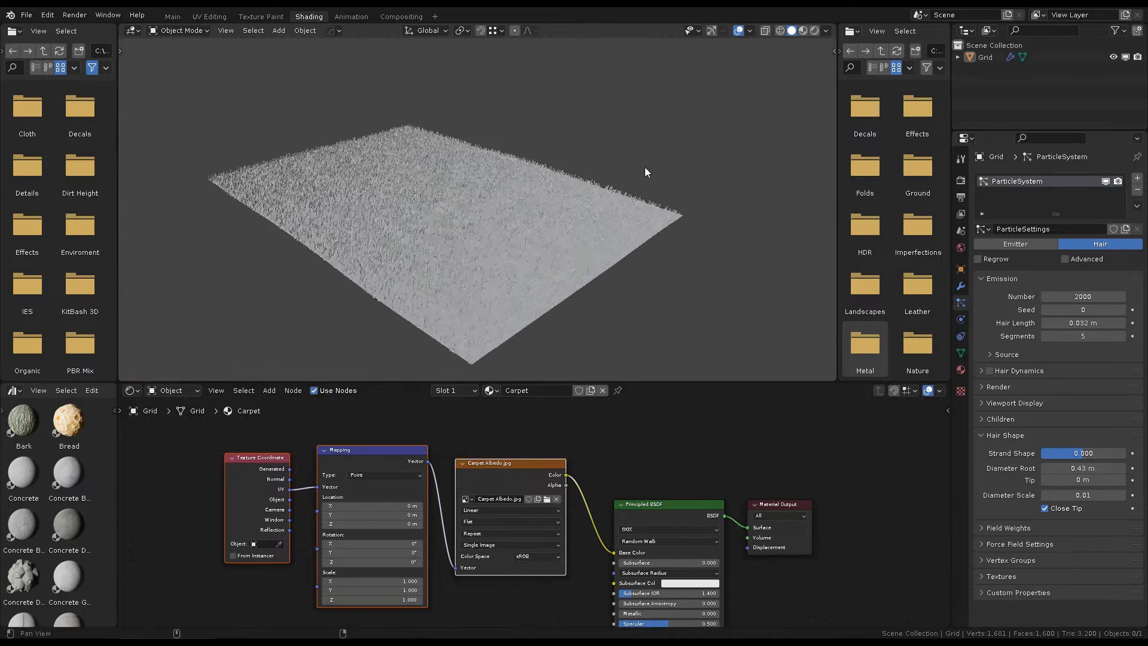
Step: Set the max samples for the final Cycles render to 10
{"action": "left_click", "coordinate": [960, 196]}
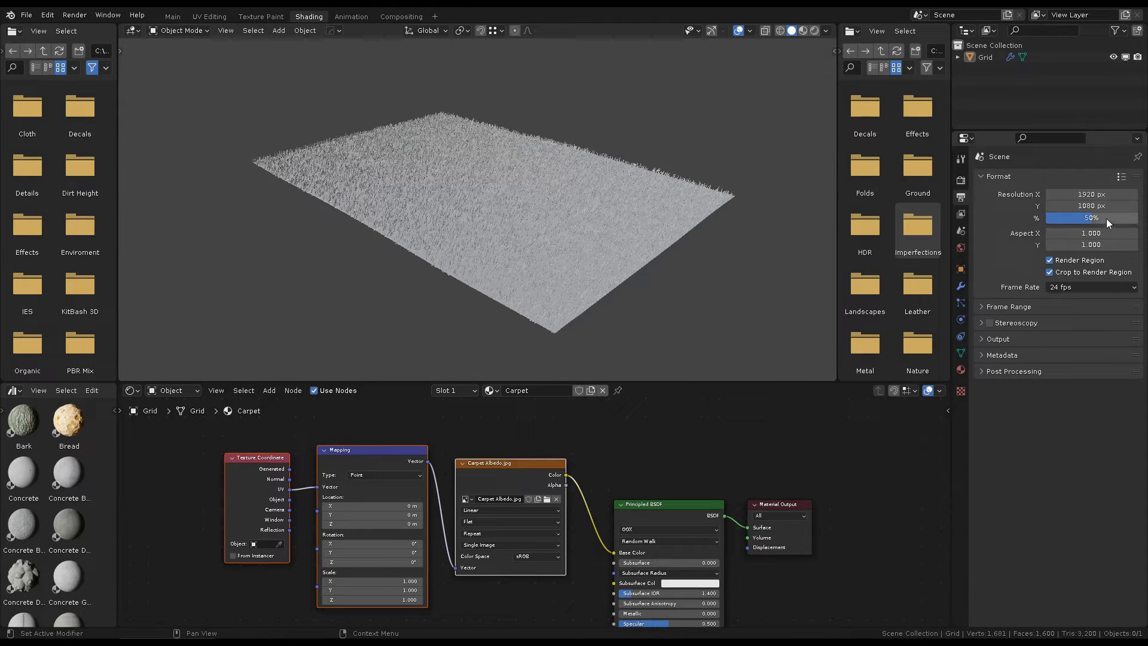
{"action": "left_click", "coordinate": [961, 180]}
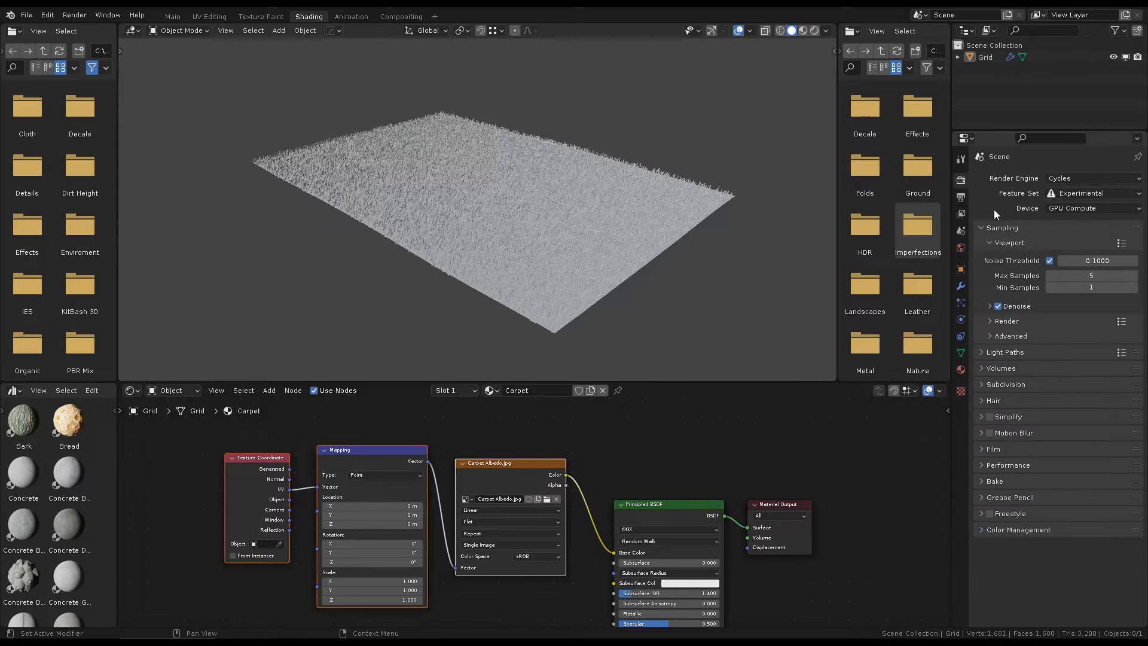
{"action": "left_click", "coordinate": [982, 231]}
{"action": "left_click", "coordinate": [981, 232]}
{"action": "left_click", "coordinate": [991, 246]}
{"action": "left_click", "coordinate": [991, 258]}
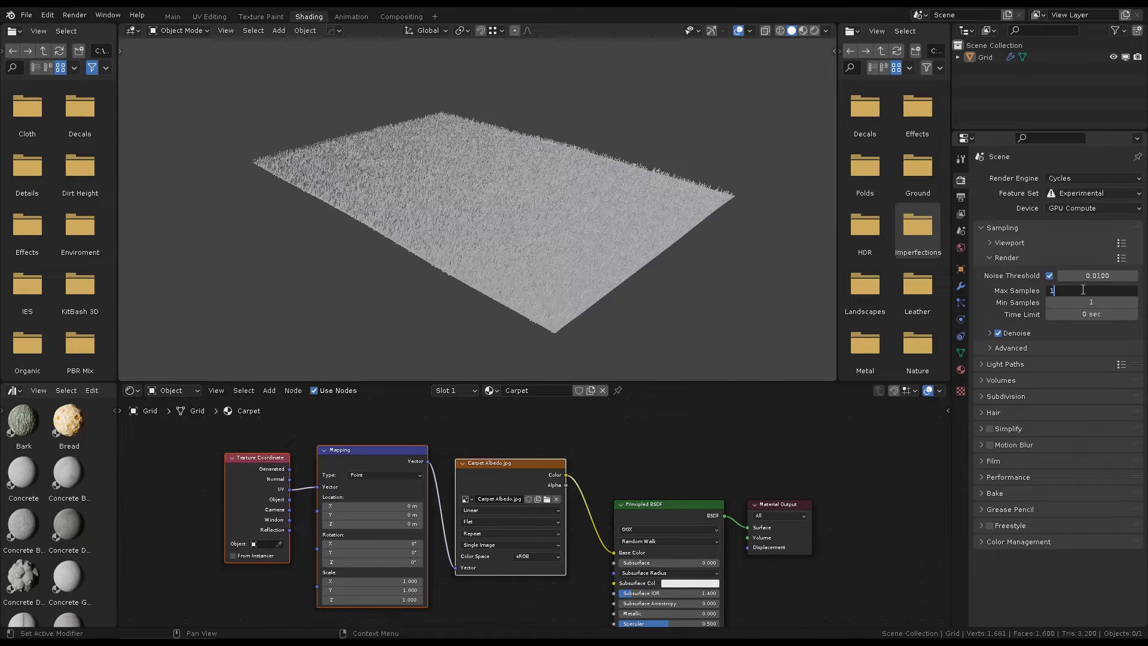
Step: Add a camera aligned to the current view with the whole carpet in frame, and render the image
{"action": "key", "text": "shift+a"}
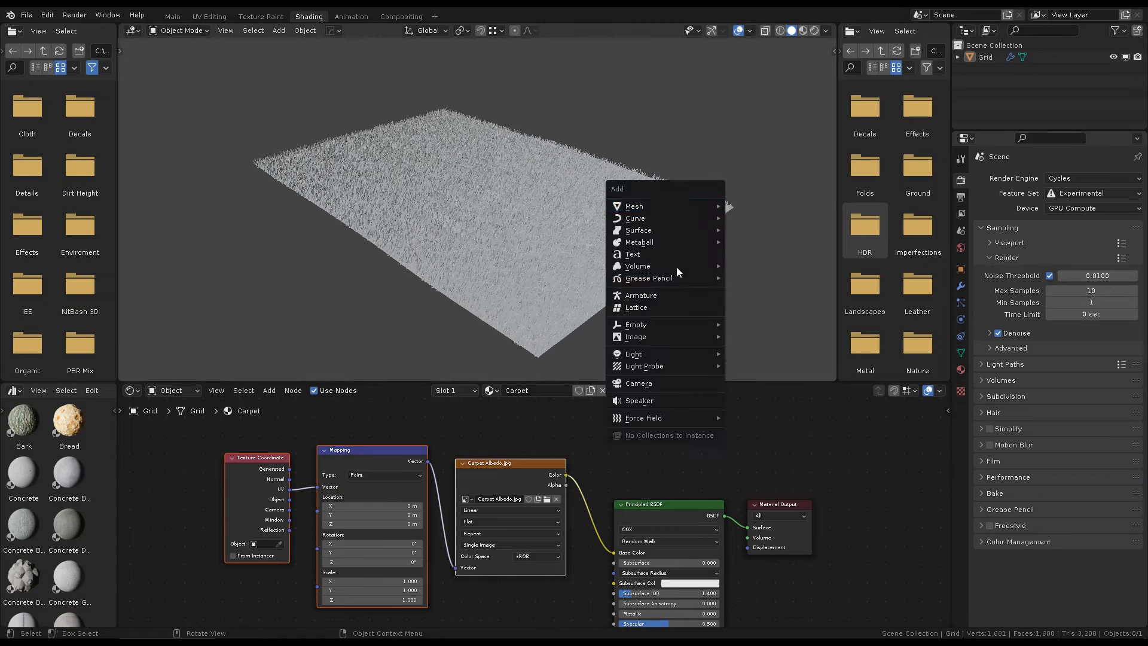
{"action": "left_click", "coordinate": [664, 257]}
{"action": "key", "text": "ctrl+alt+KP_0"}
{"action": "scroll", "coordinate": [662, 256], "scroll_direction": "down", "scroll_amount": 2}
{"action": "middle_click_drag", "start_coordinate": [663, 253], "coordinate": [658, 266]}
{"action": "middle_click_drag", "start_coordinate": [599, 247], "coordinate": [570, 221], "text": "shift"}
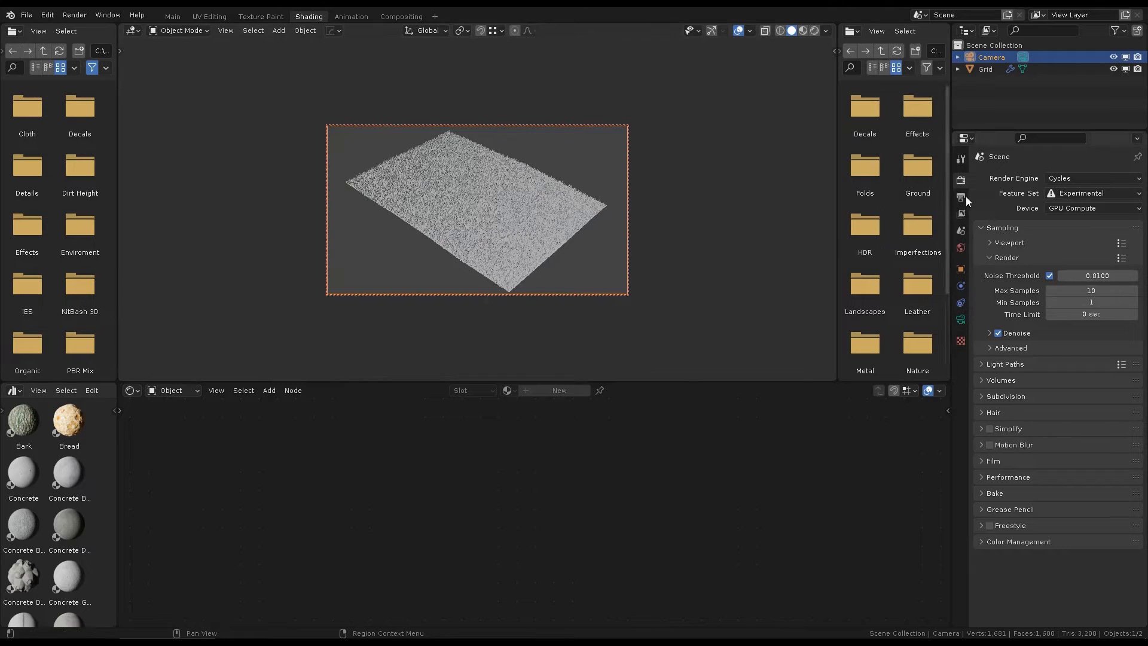
{"action": "key", "text": "F12"}
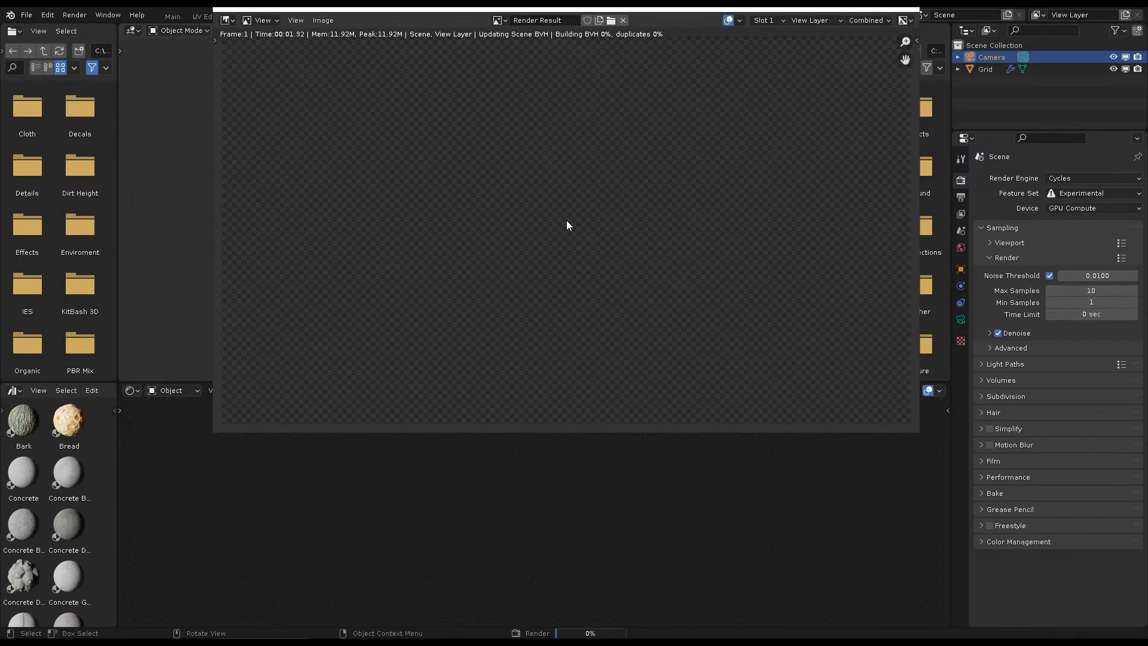